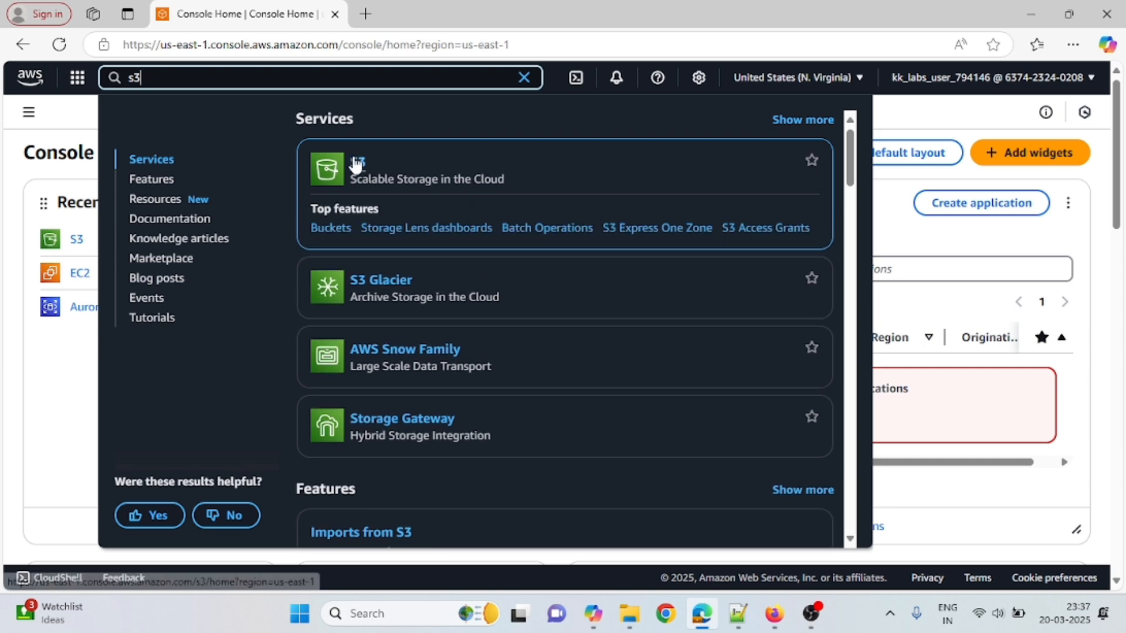
- Open the S3 service and start a new general purpose bucket named mybucket986635
left_click(356, 163)
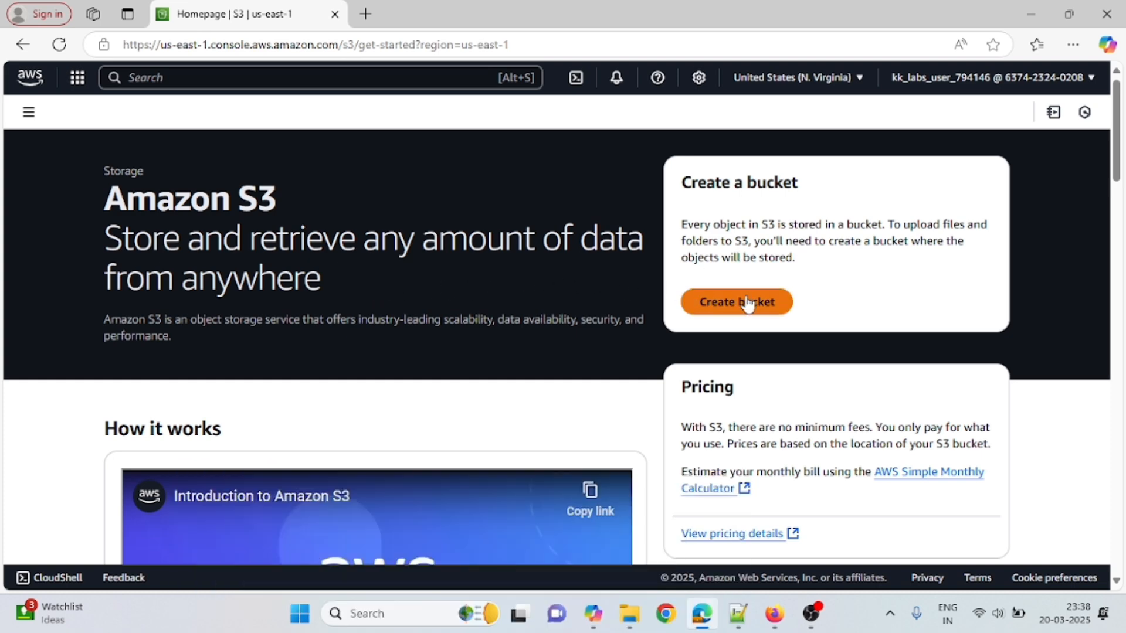
left_click(745, 301)
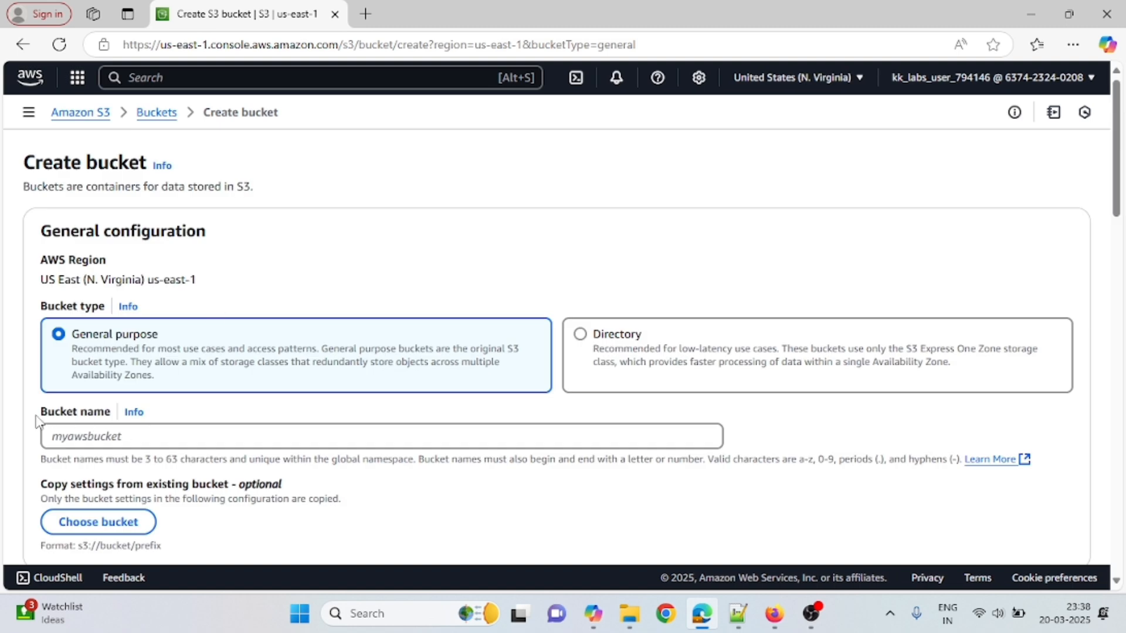
left_click(88, 433)
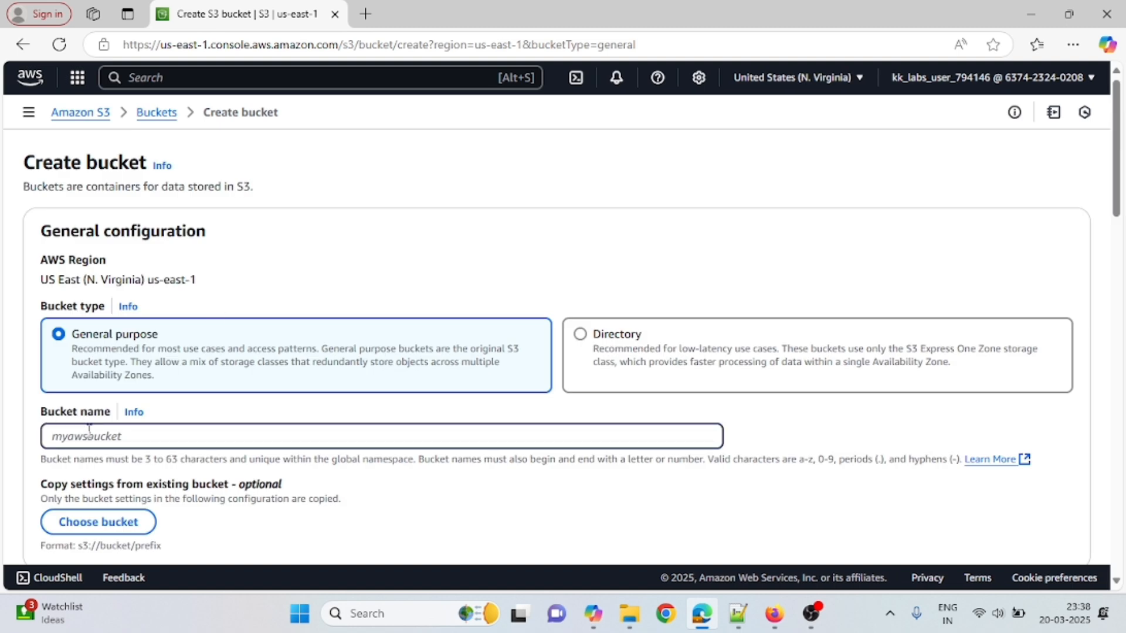
type("my")
type("bucket986635")
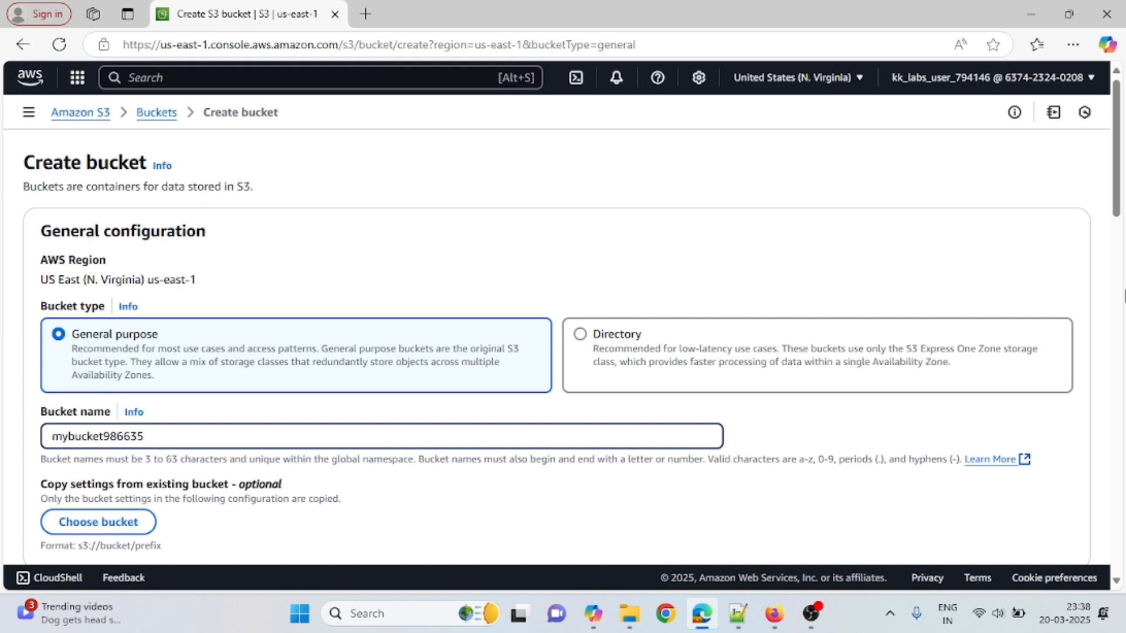
- Enable ACLs under the new bucket's object ownership and create the bucket
scroll(1114, 224, "down", 1)
scroll(1115, 225, "down", 5)
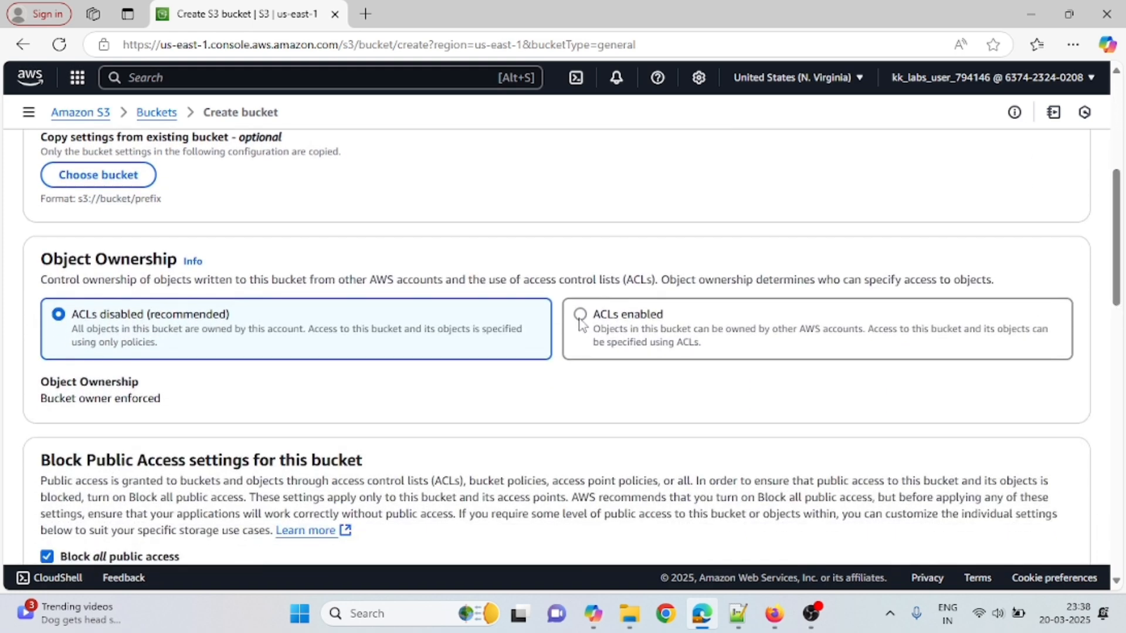
left_click(581, 317)
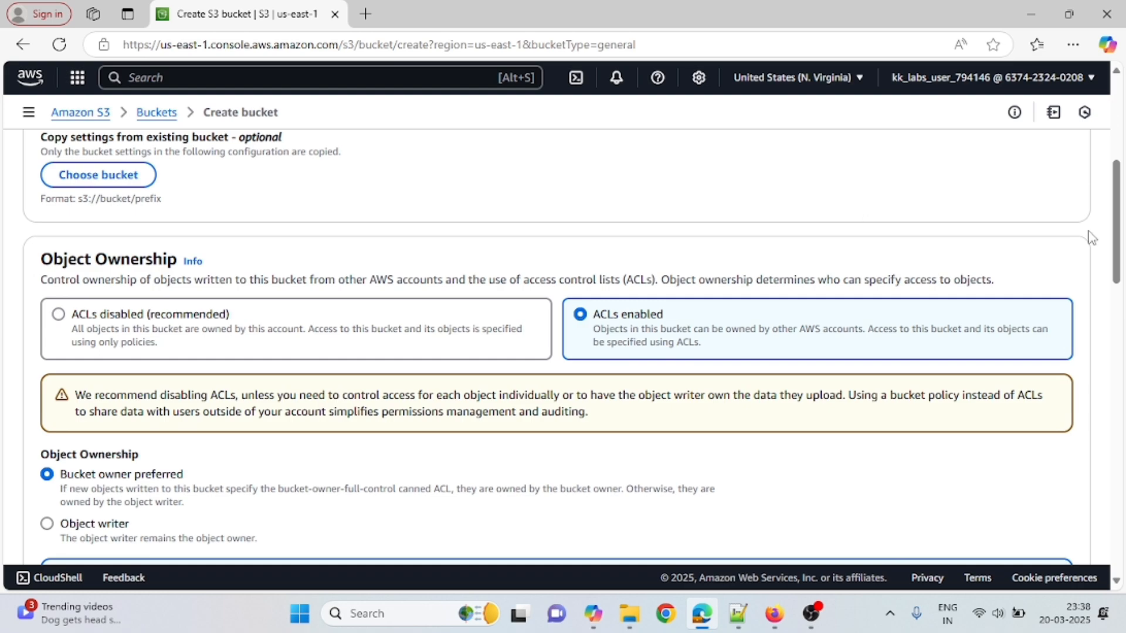
left_click_drag(1121, 227, 1092, 581)
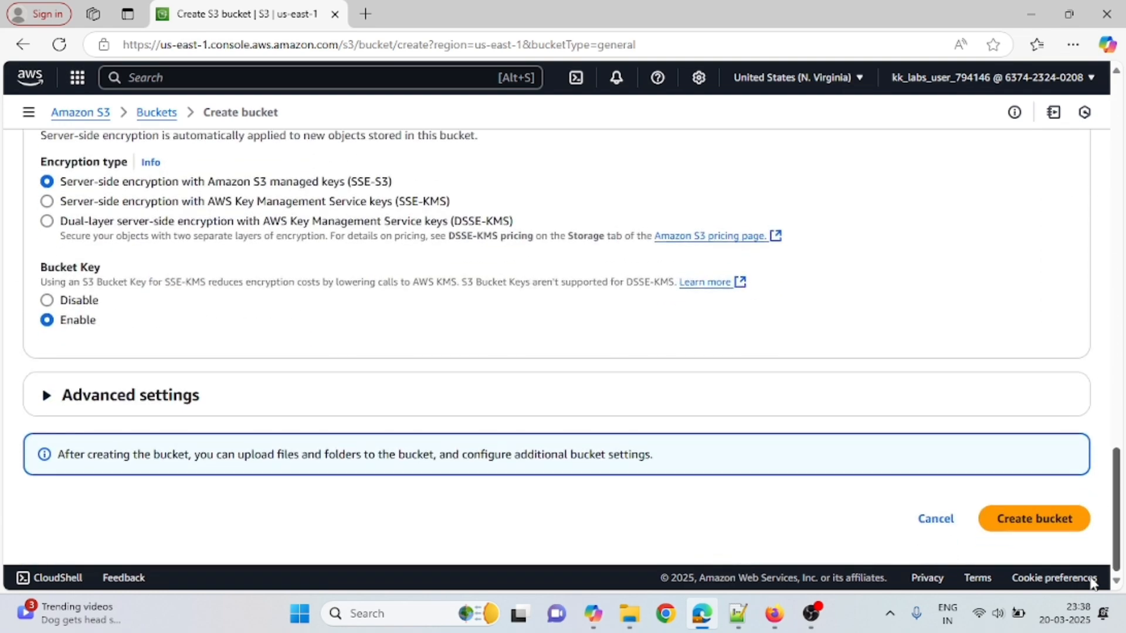
left_click(1054, 527)
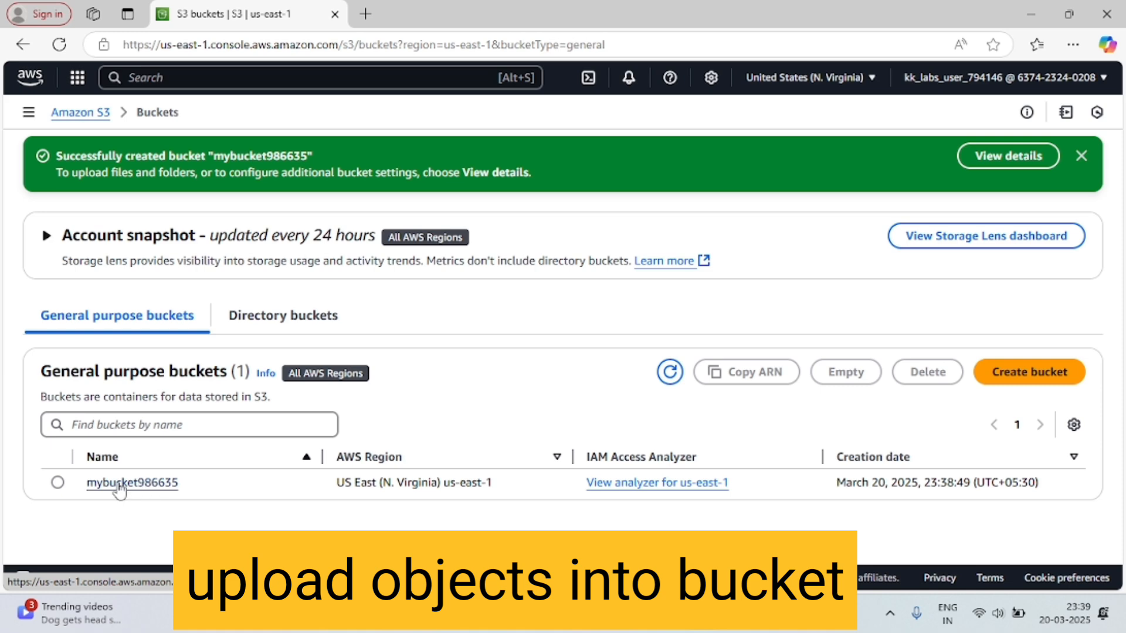
- Open bucket mybucket986635 and upload the MAVEN PDF from the Documents folder into it
left_click(57, 484)
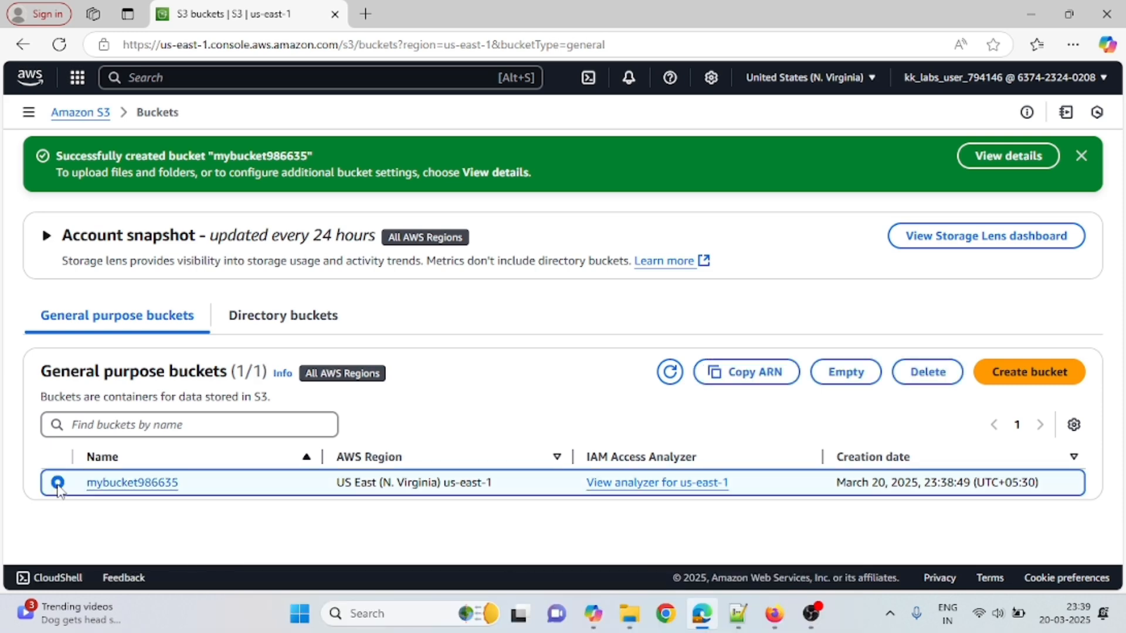
left_click(128, 484)
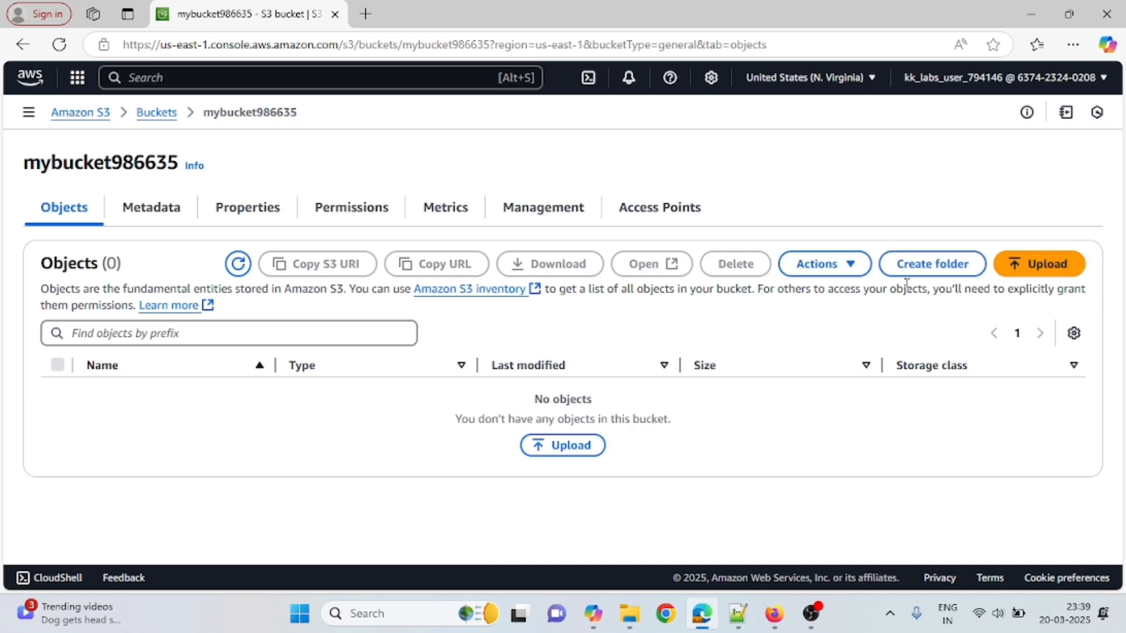
left_click(576, 445)
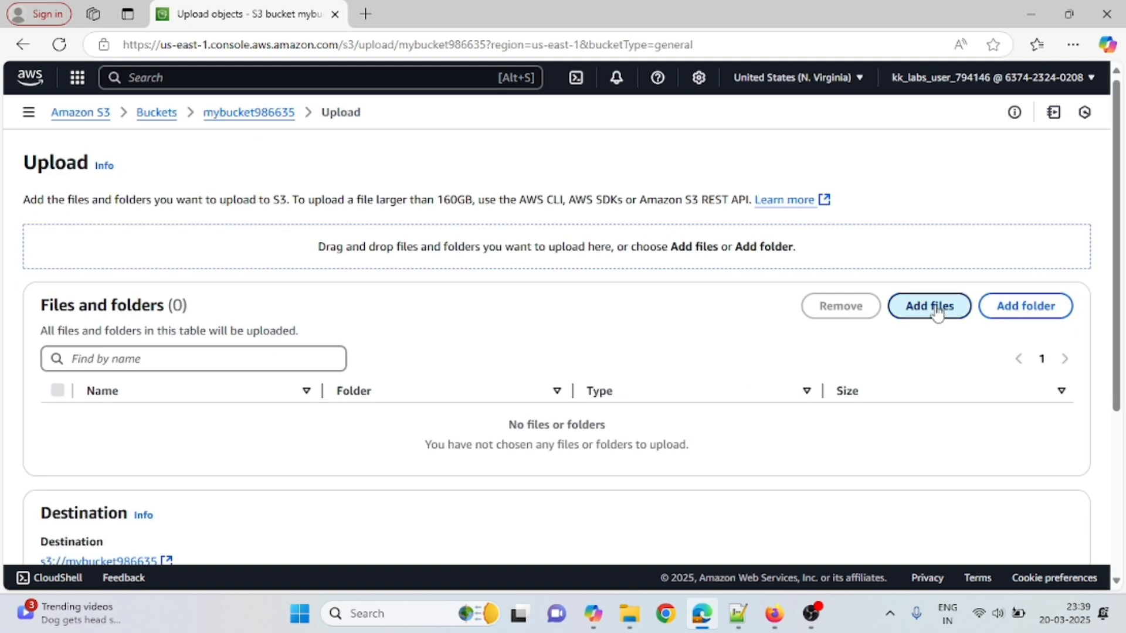
left_click(937, 314)
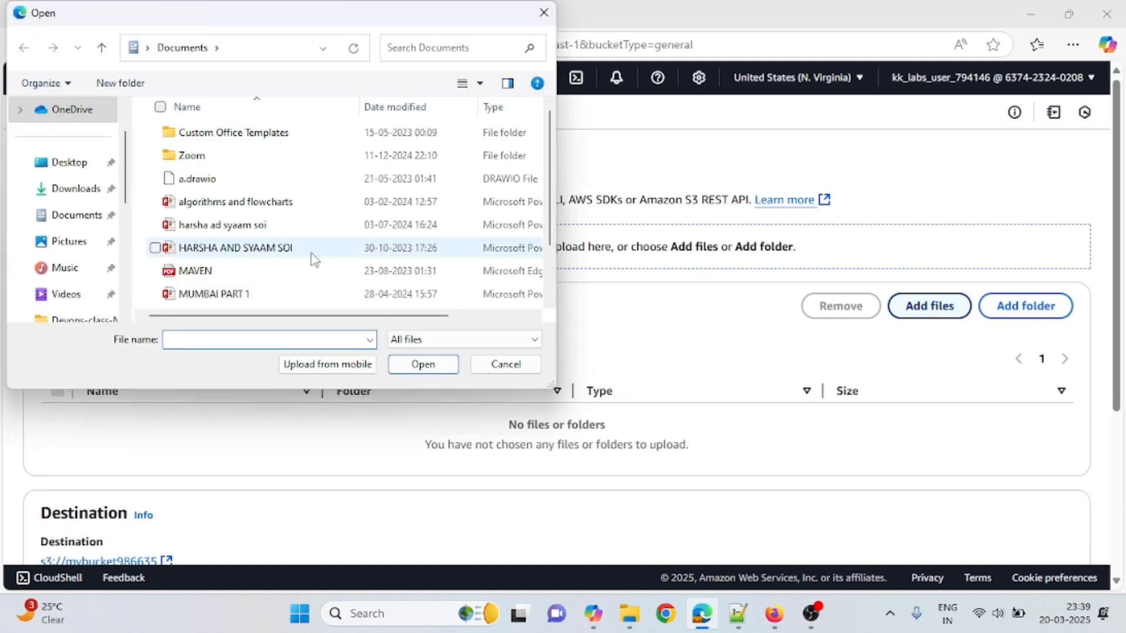
left_click(194, 271)
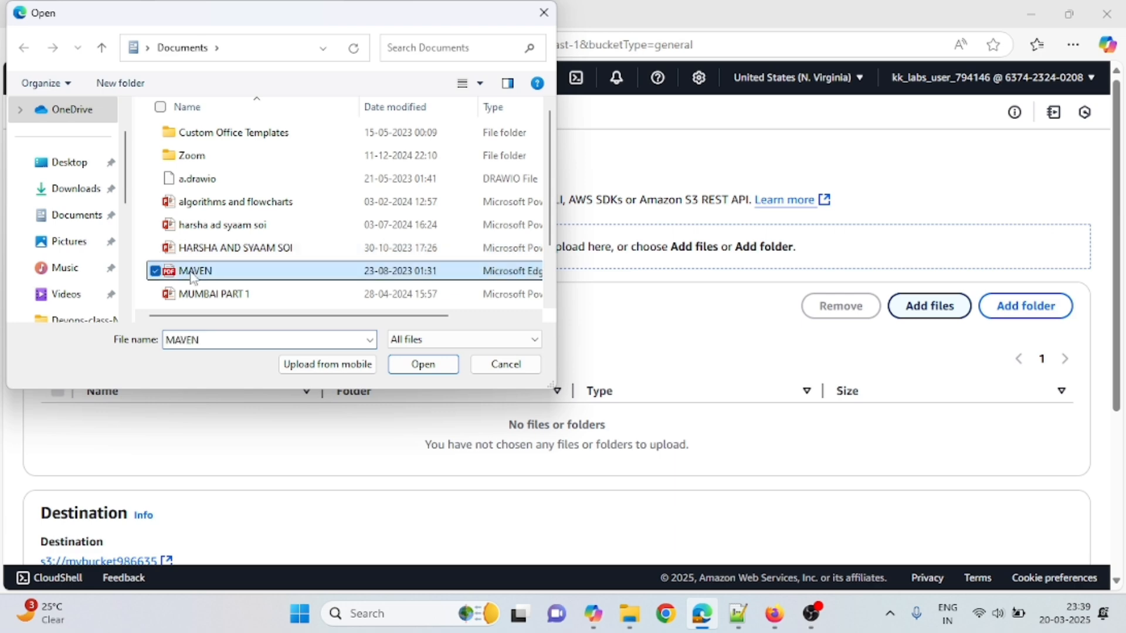
left_click(422, 365)
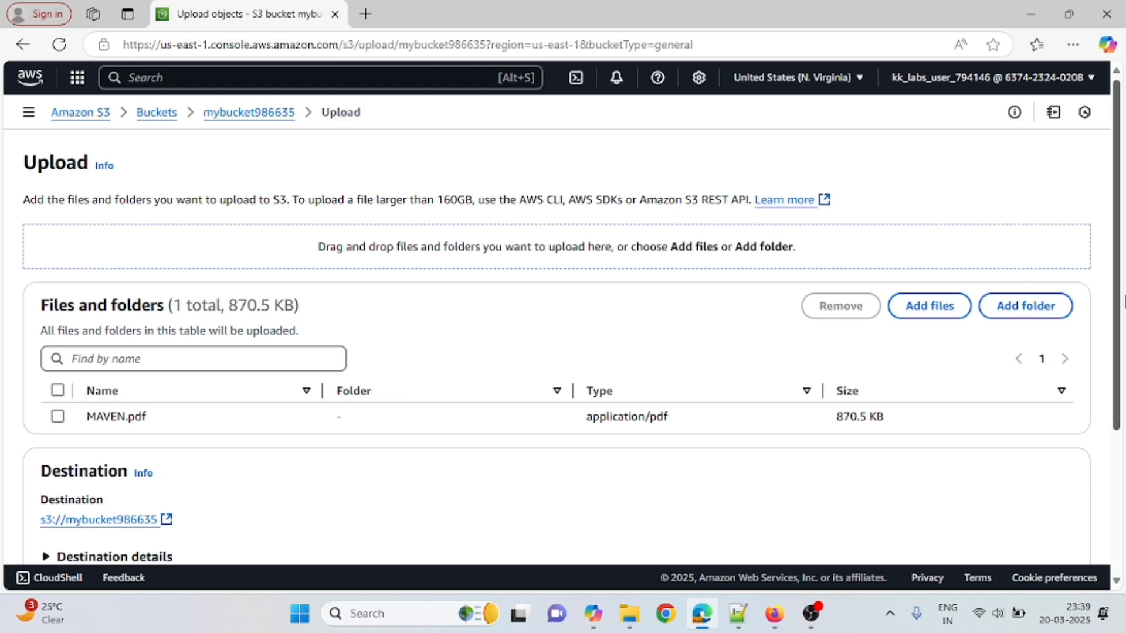
scroll(1120, 351, "down", 3)
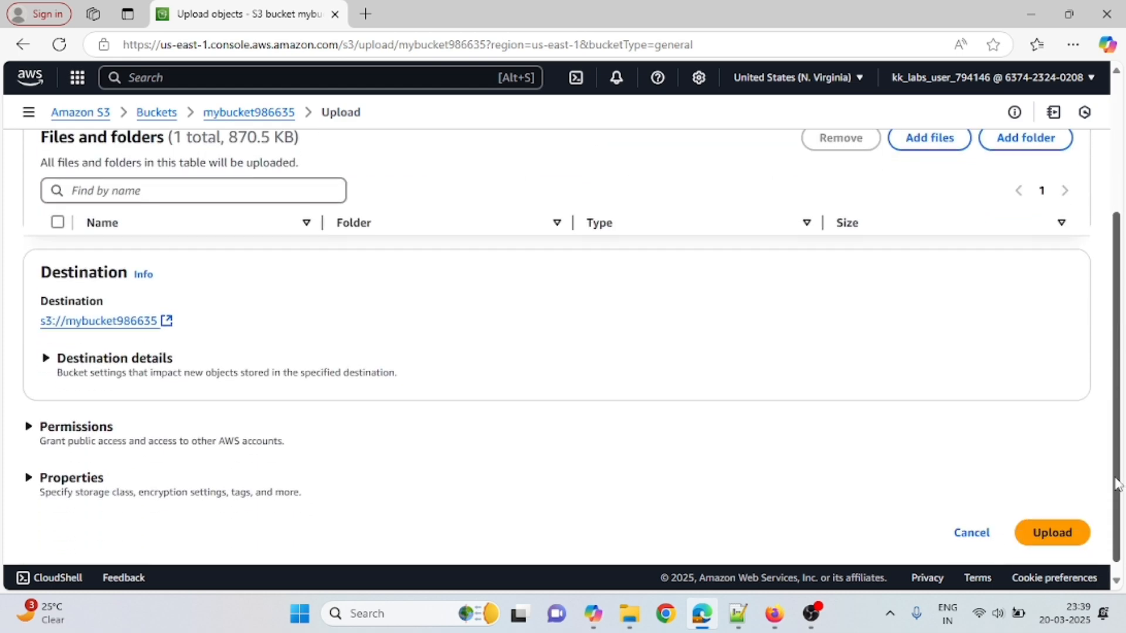
left_click(1054, 520)
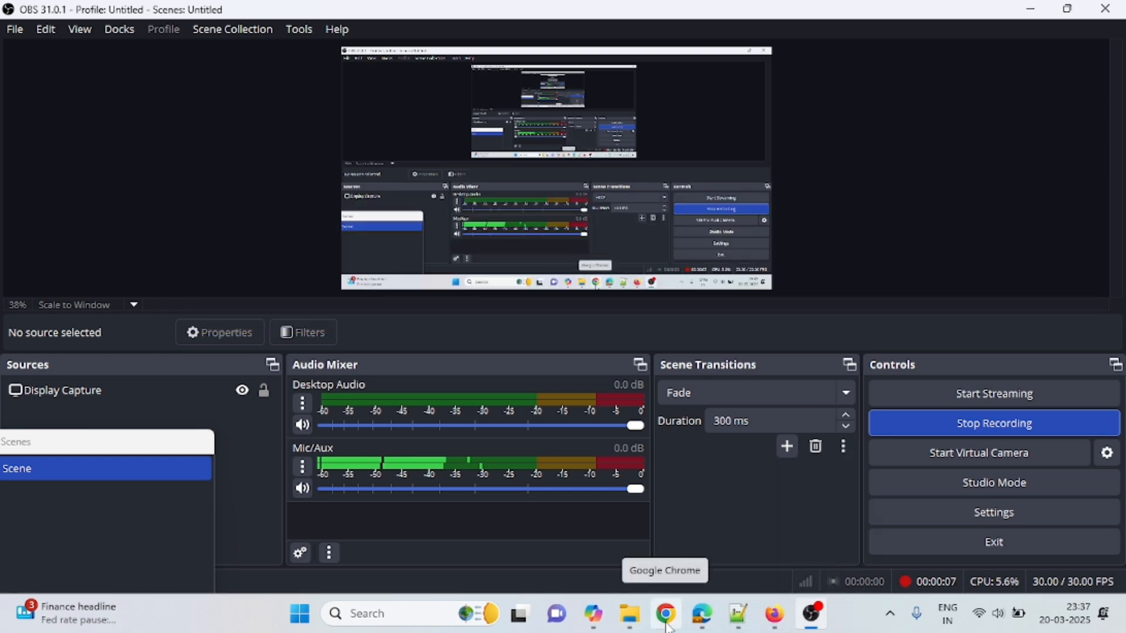
- Switch from OBS to the AWS console in Microsoft Edge, search for s3 and open the S3 service
left_click(695, 626)
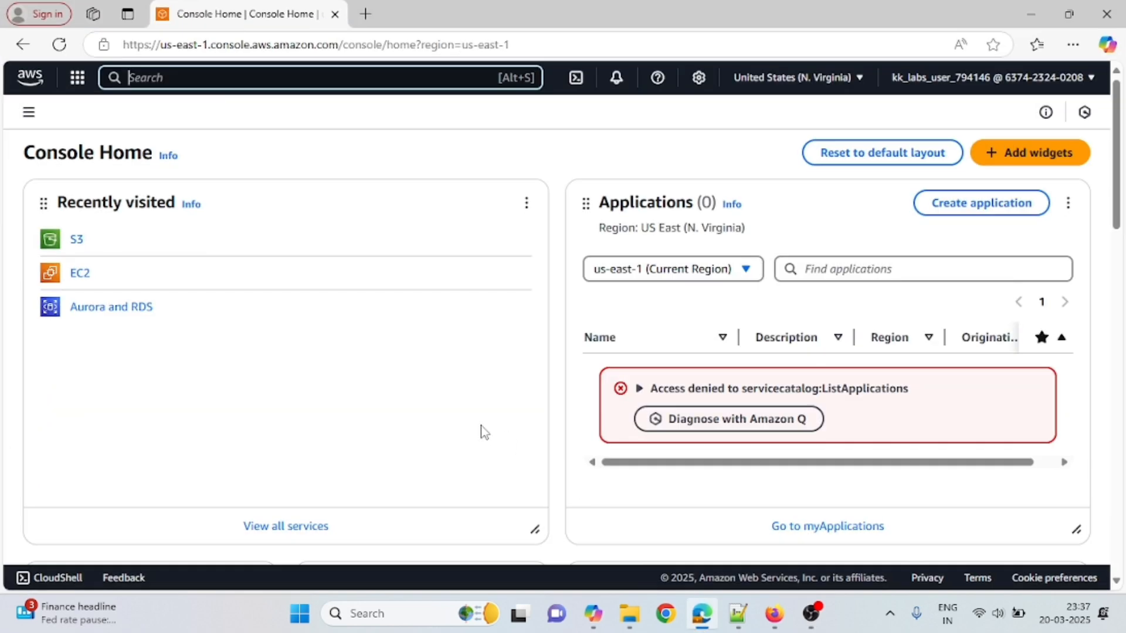
key("alt+s")
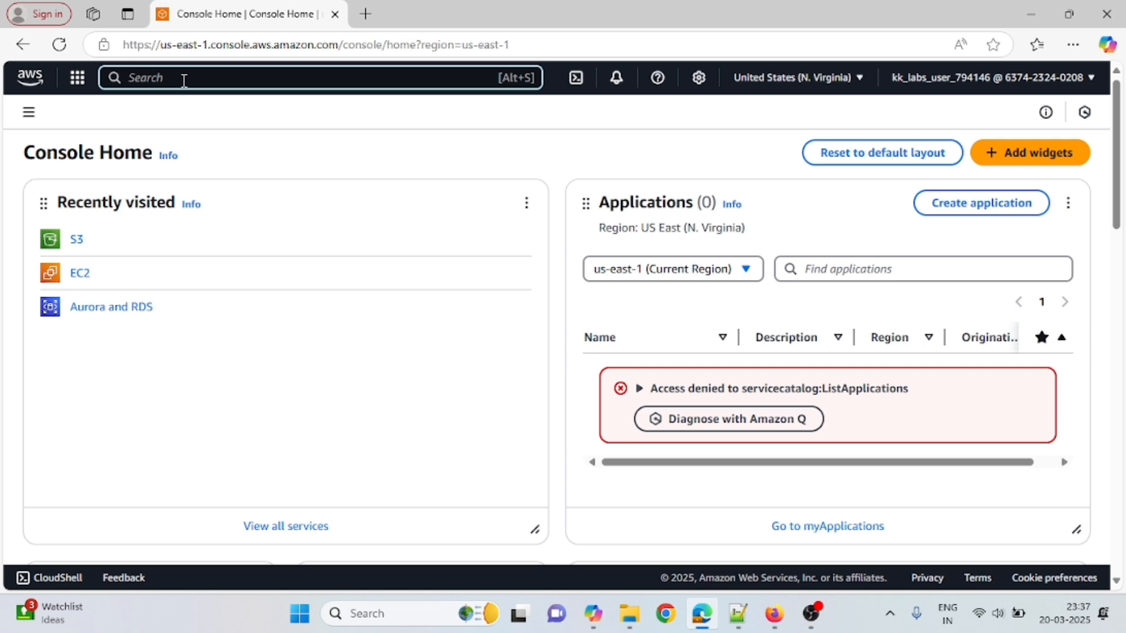
type("s3")
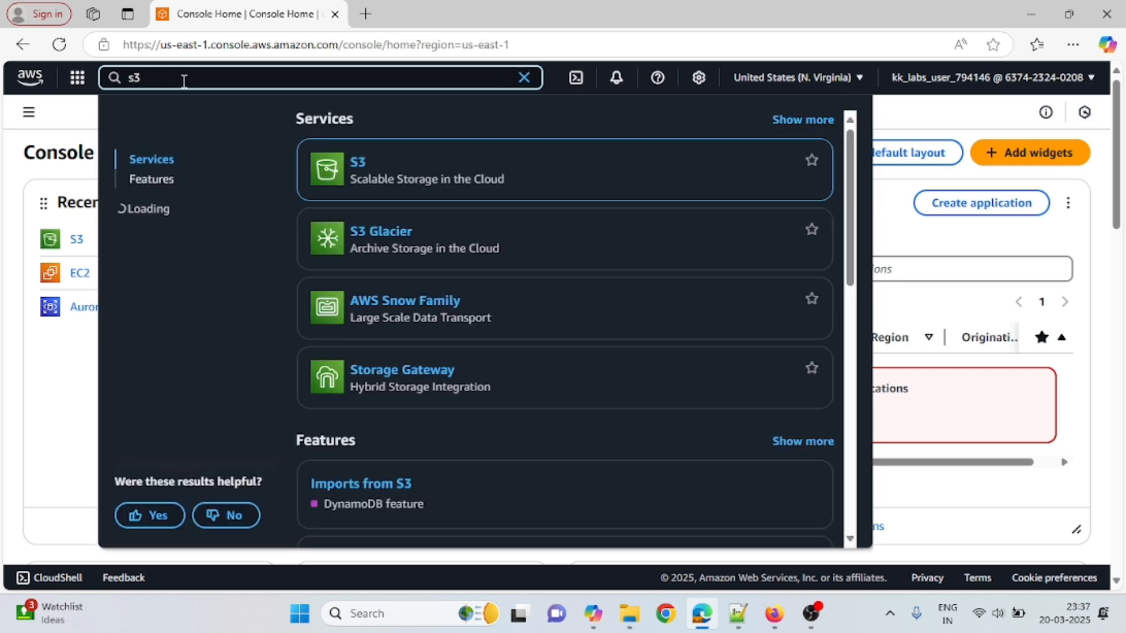
left_click(357, 165)
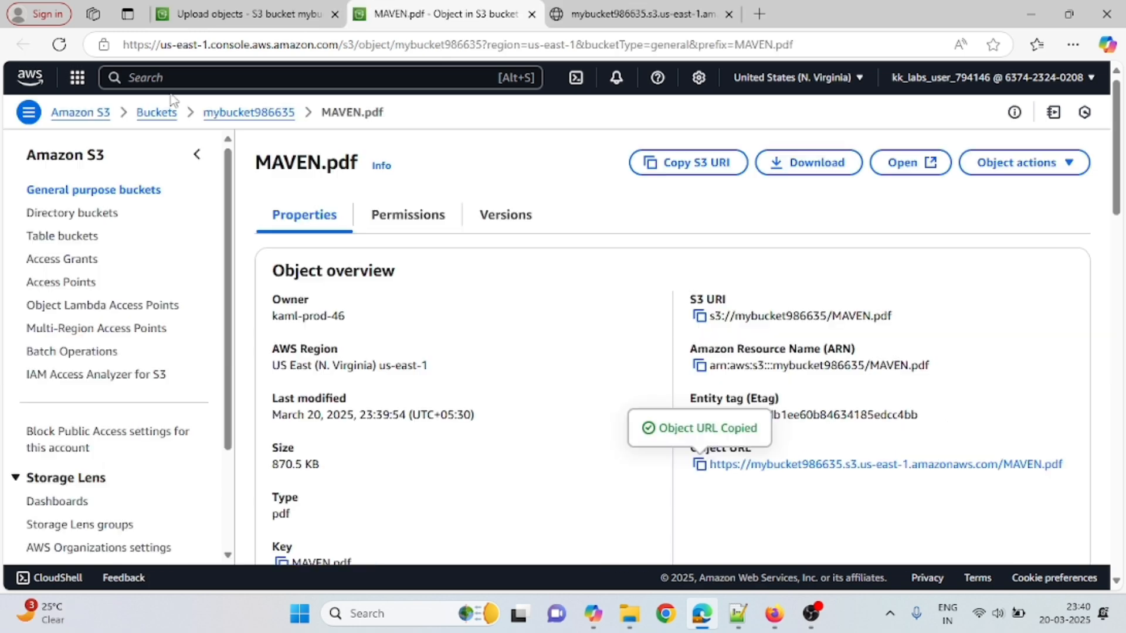
- Return to the bucket list, open mybucket986635's permissions and expand its individual Block Public Access settings
left_click(156, 112)
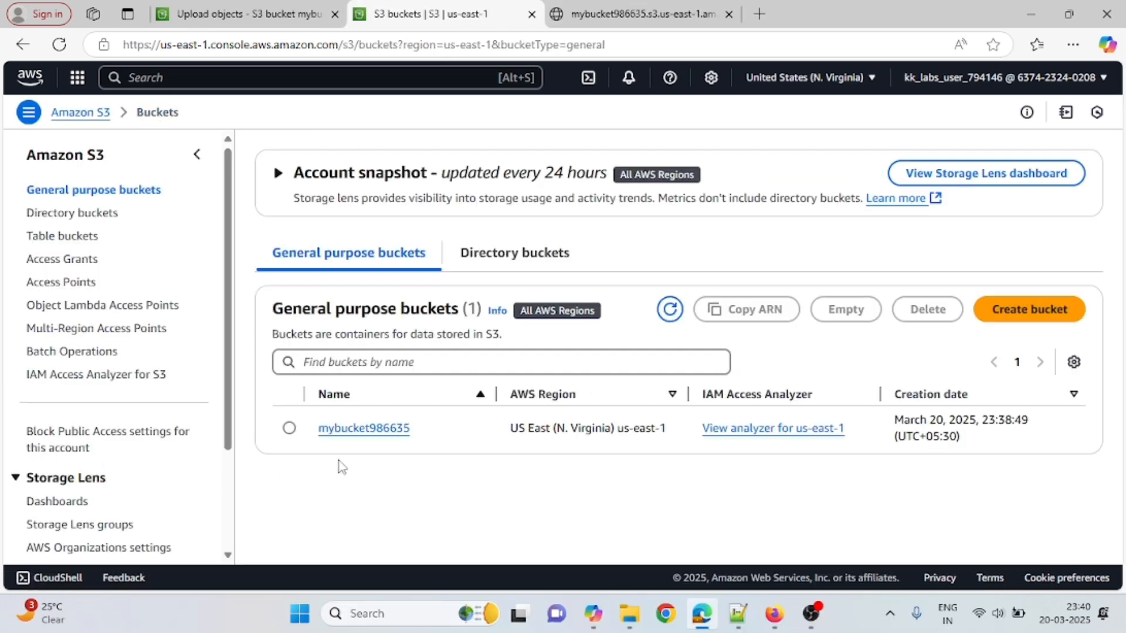
left_click(289, 430)
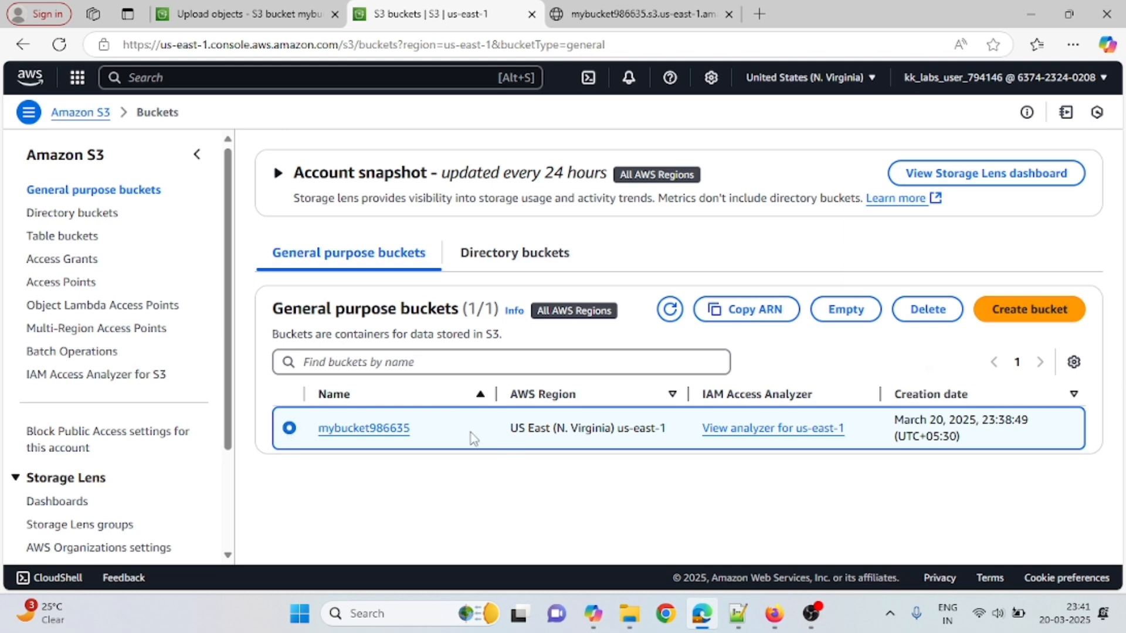
left_click(378, 429)
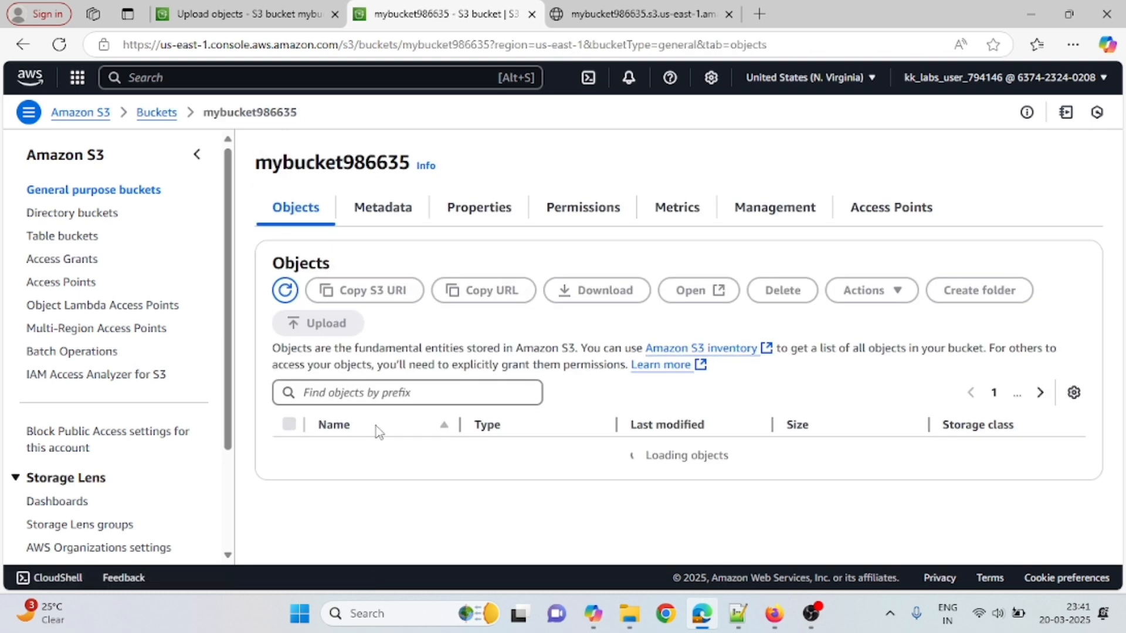
left_click(581, 212)
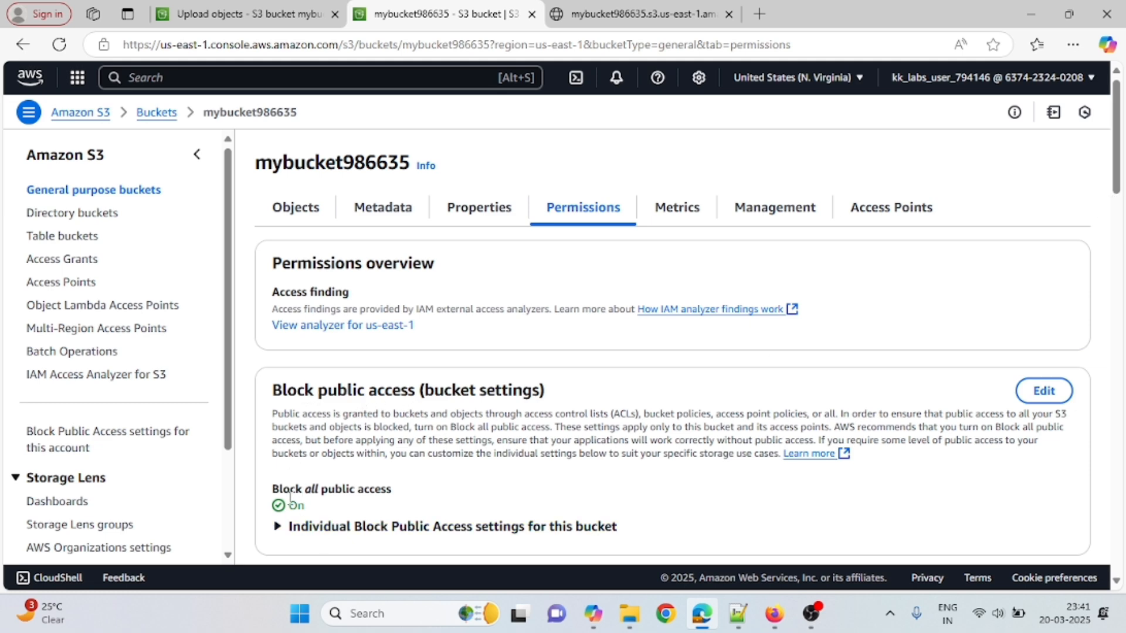
left_click_drag(308, 506, 280, 511)
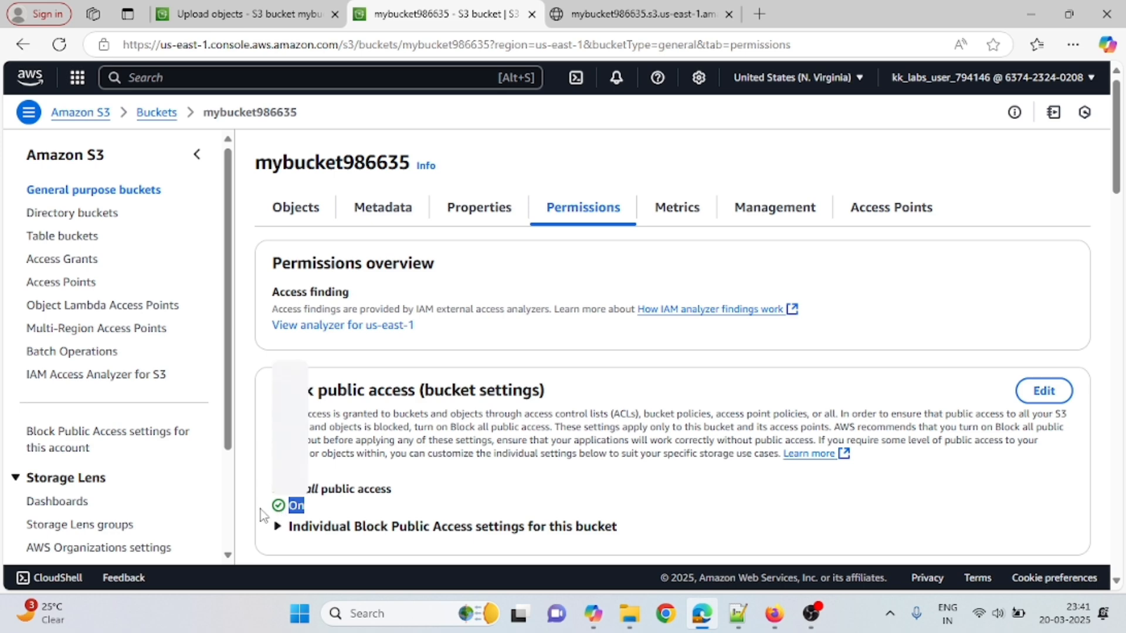
left_click(430, 523)
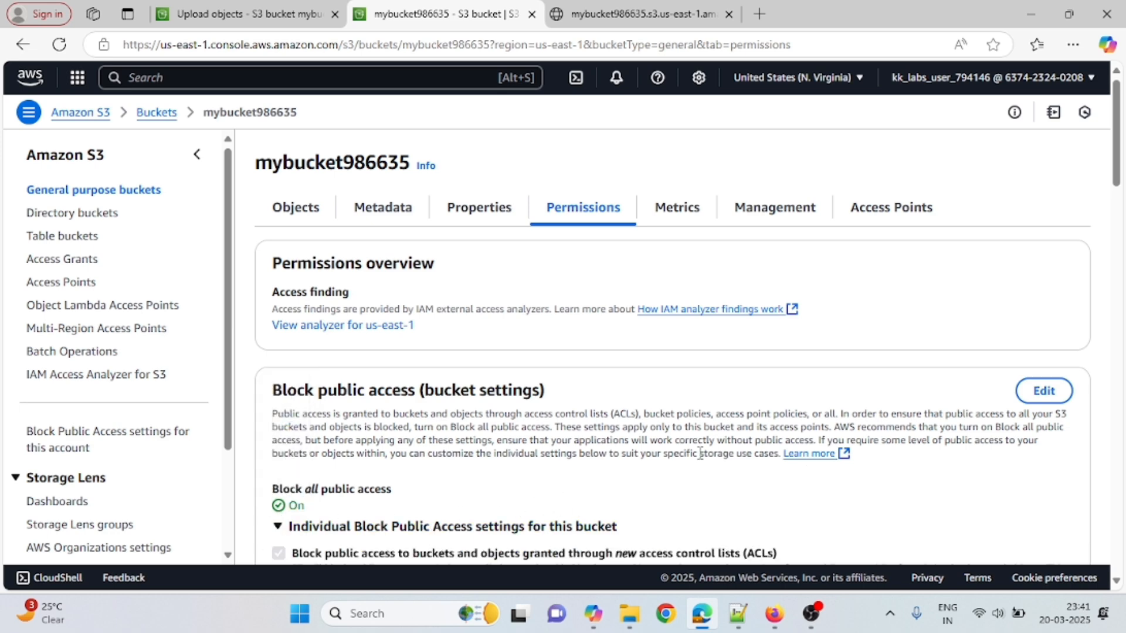
- Turn off Block all public access for the bucket and save, entering "confirm" to approve the change
left_click(1043, 393)
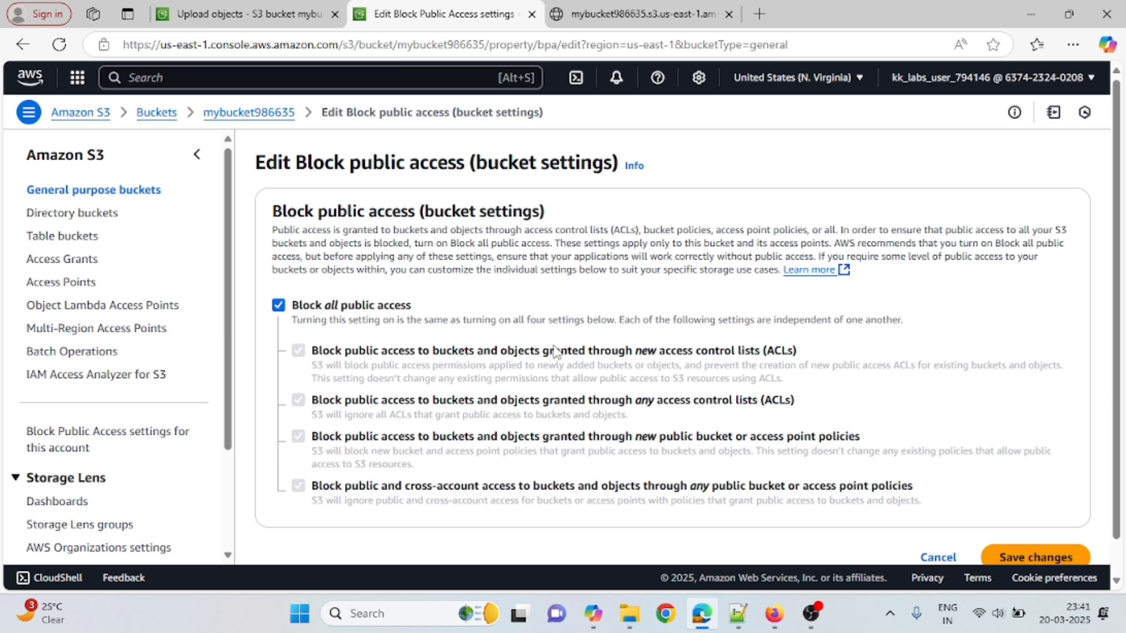
left_click(278, 308)
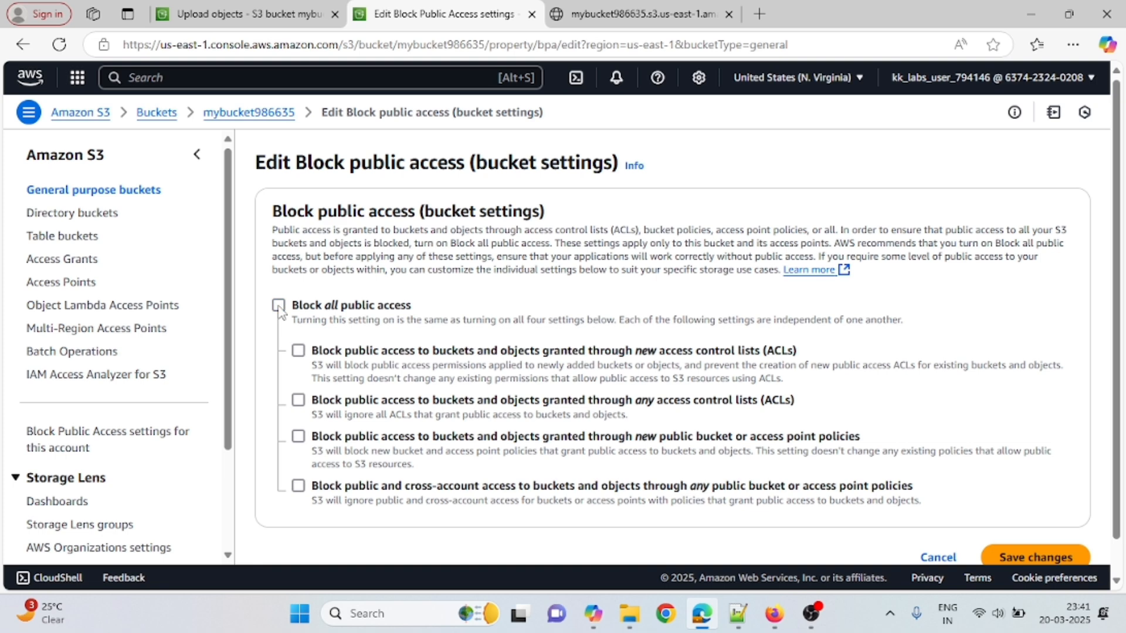
scroll(1121, 329, "down", 1)
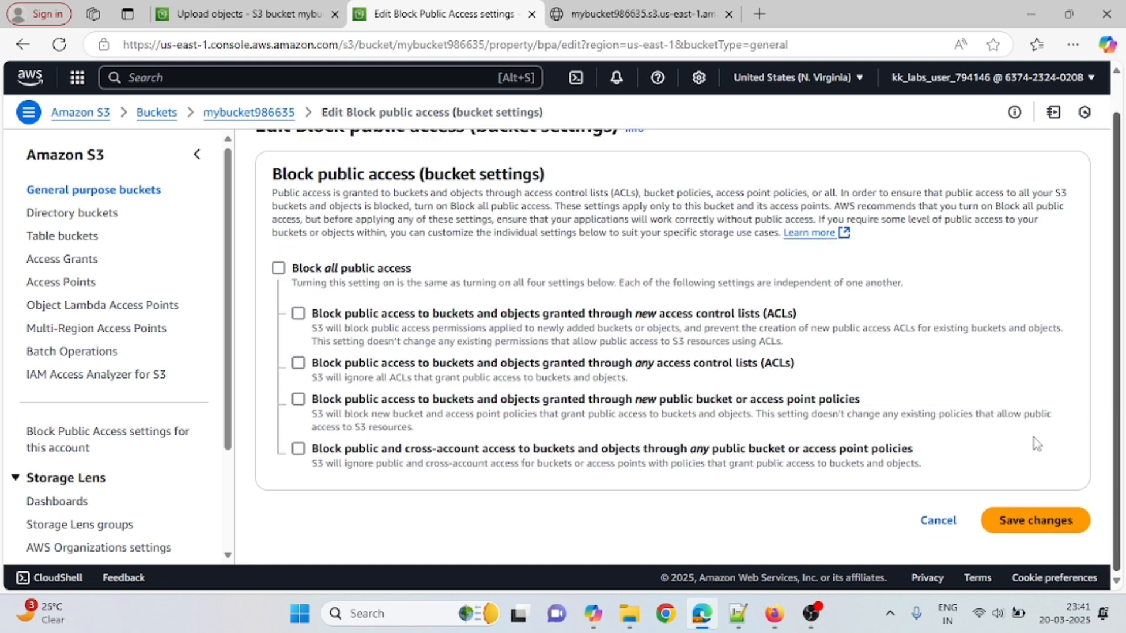
left_click(1034, 522)
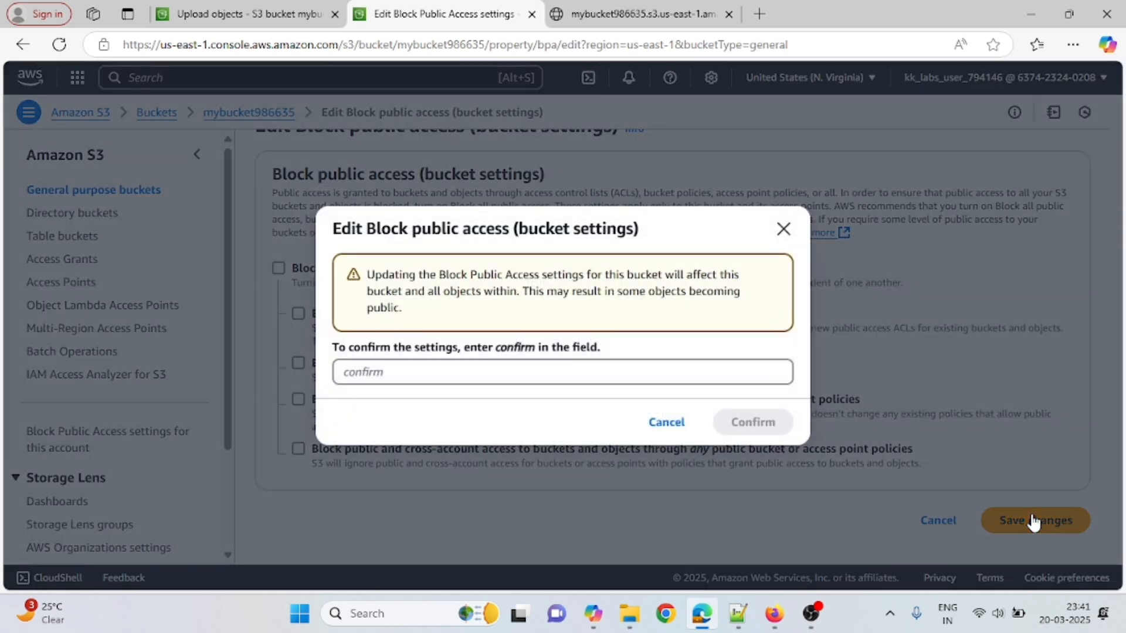
left_click(371, 374)
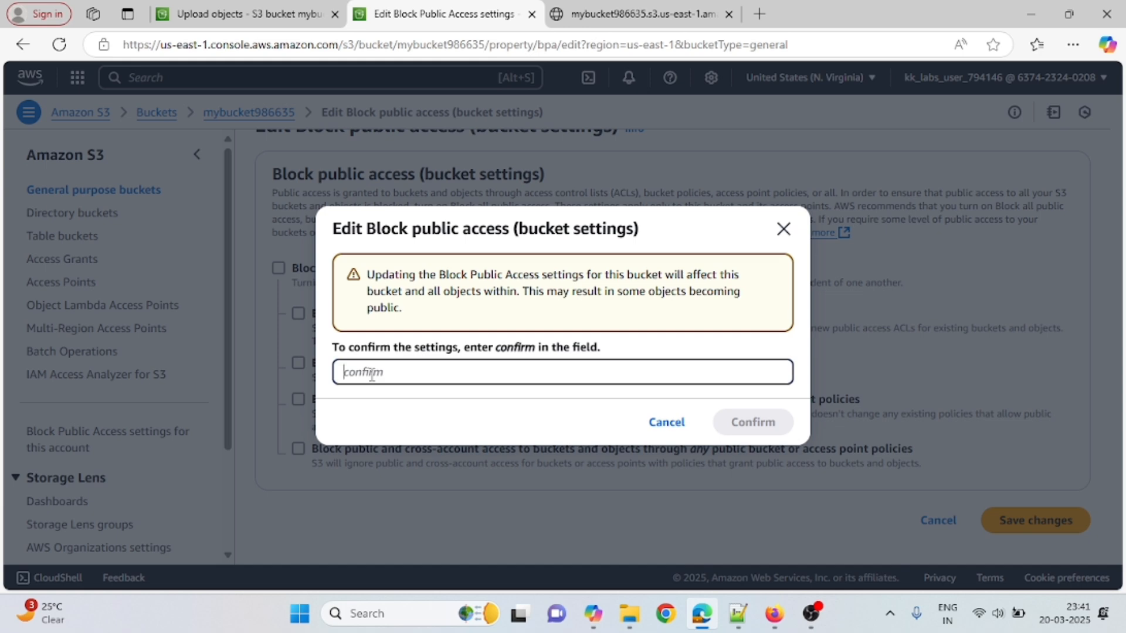
type("confirm")
left_click(758, 422)
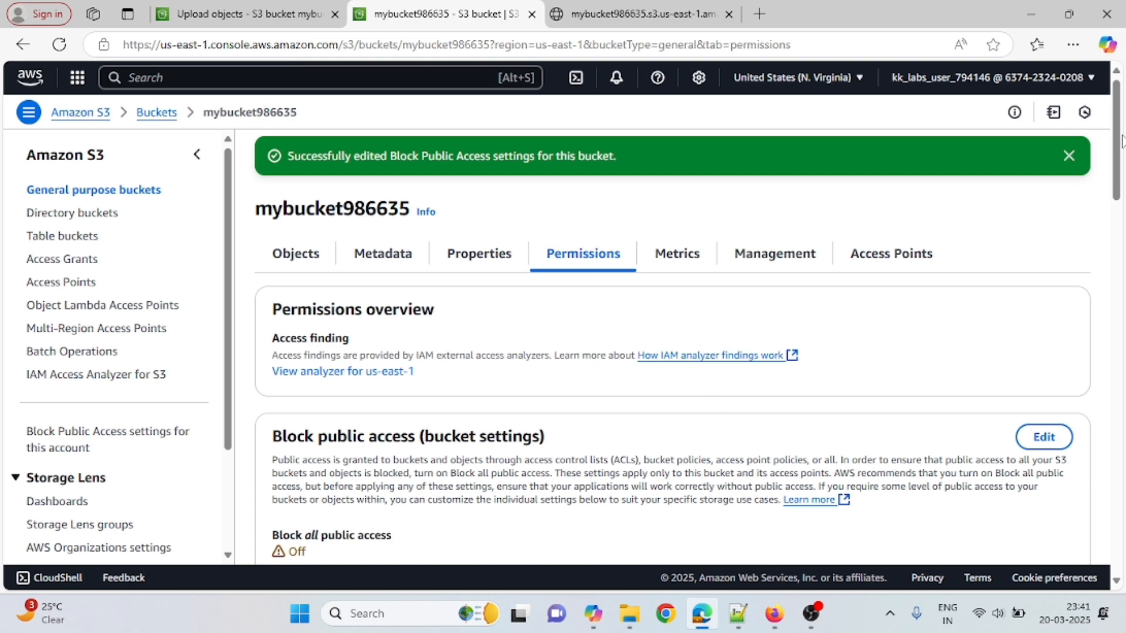
- Show the objects stored in mybucket986635 and open the details page of MAVEN.pdf
left_click_drag(1123, 155, 1124, 115)
left_click(297, 261)
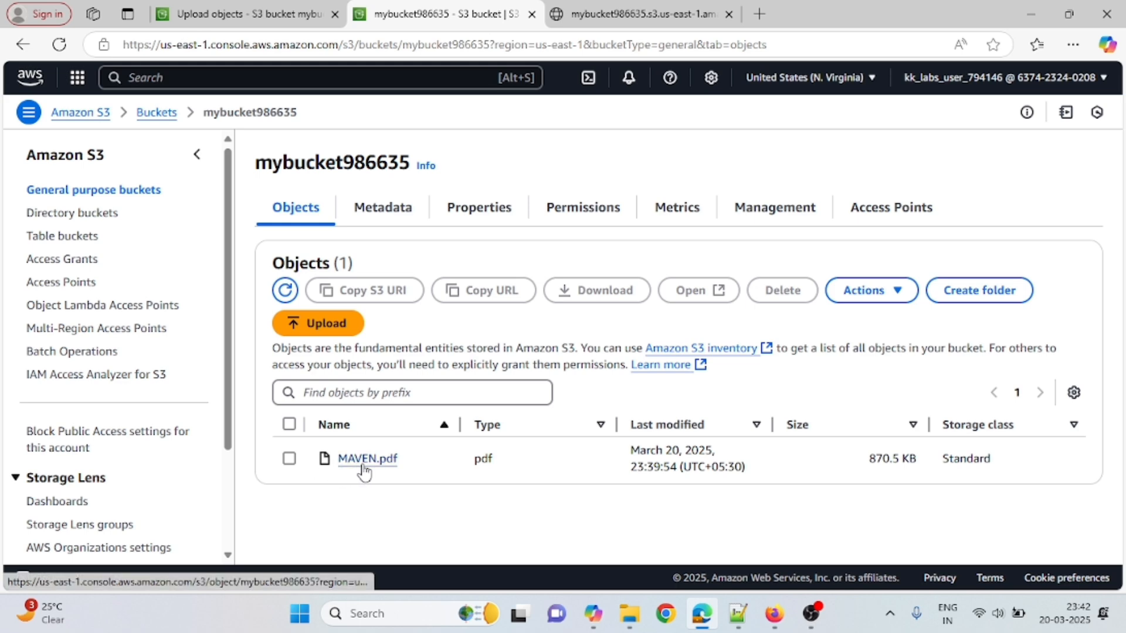
left_click(289, 460)
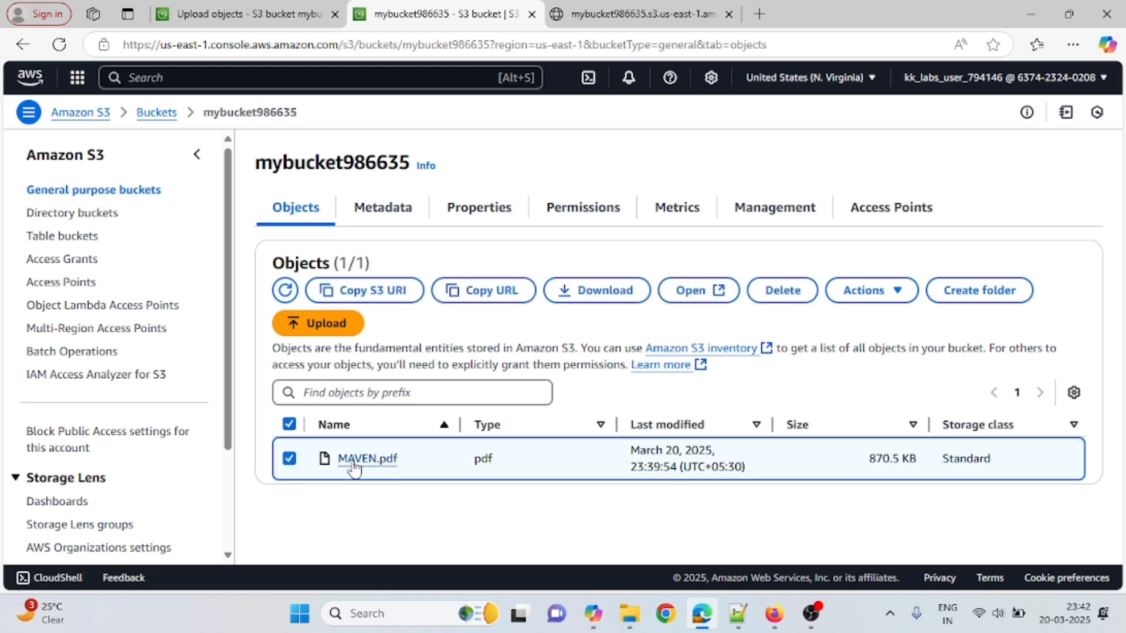
left_click(898, 291)
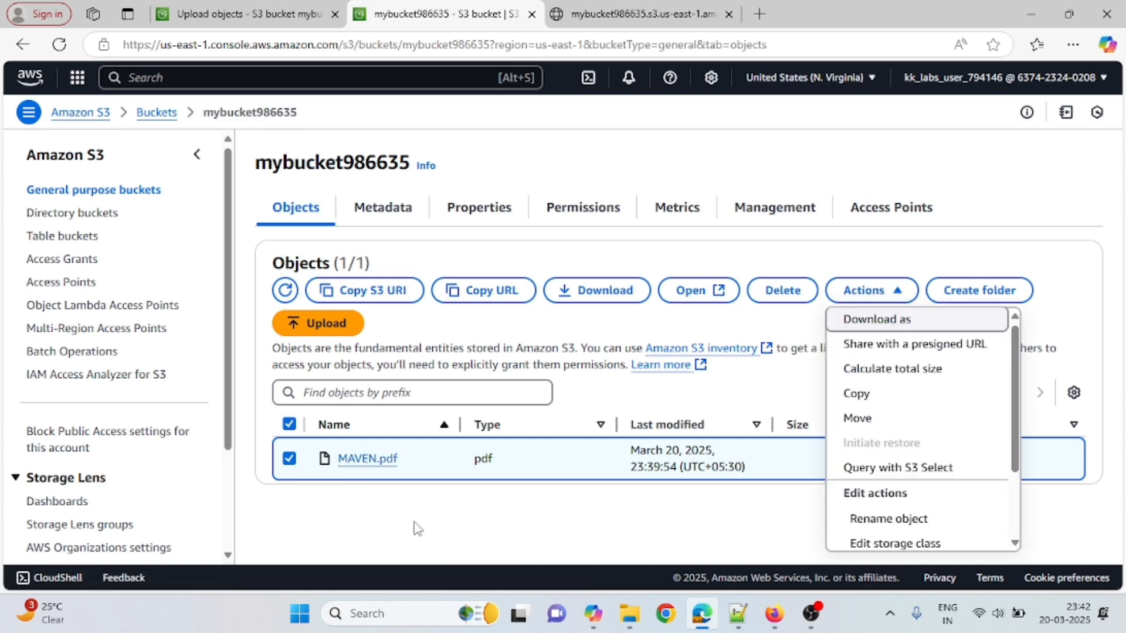
left_click(372, 465)
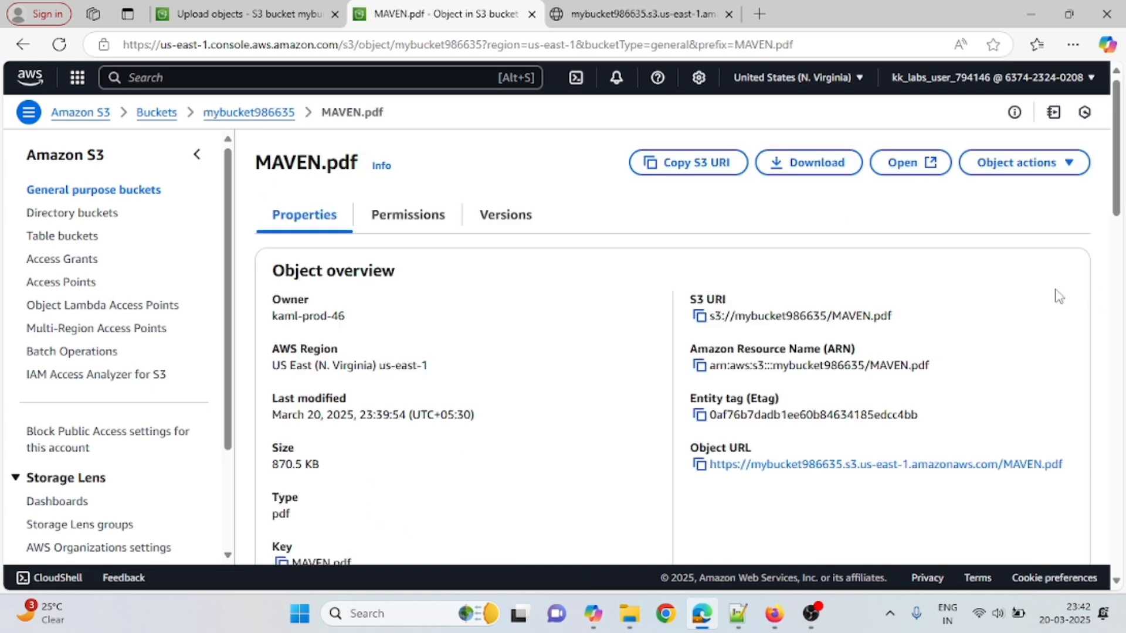
- Make MAVEN.pdf public using ACL, close the status page, and reload the already opened object URL to test access
left_click(1066, 164)
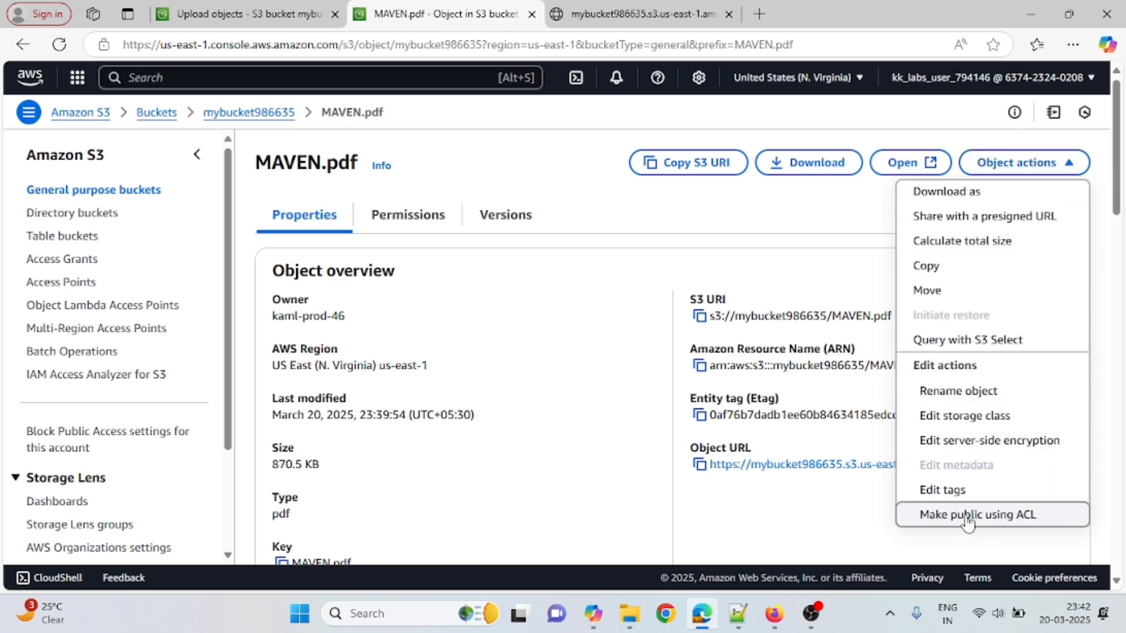
left_click(998, 516)
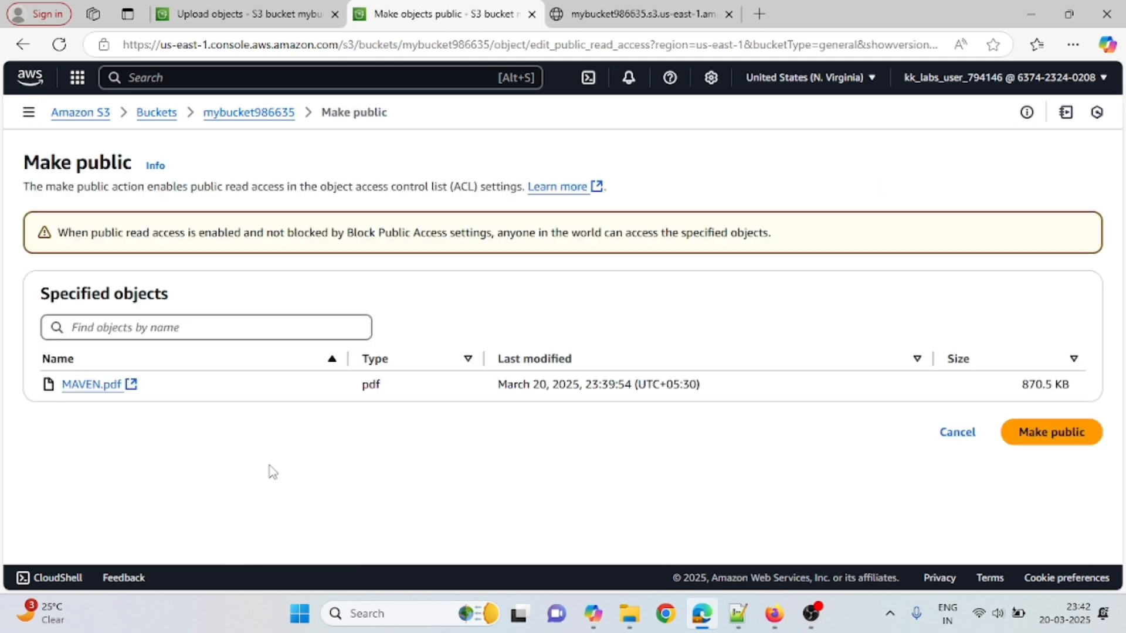
left_click(1073, 437)
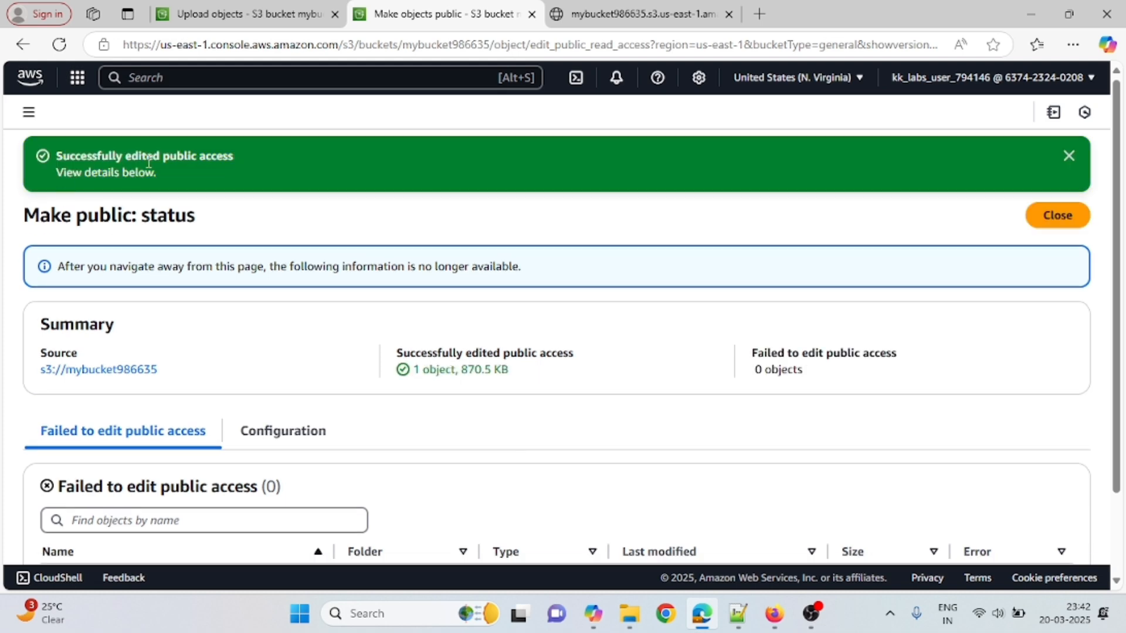
left_click(1056, 217)
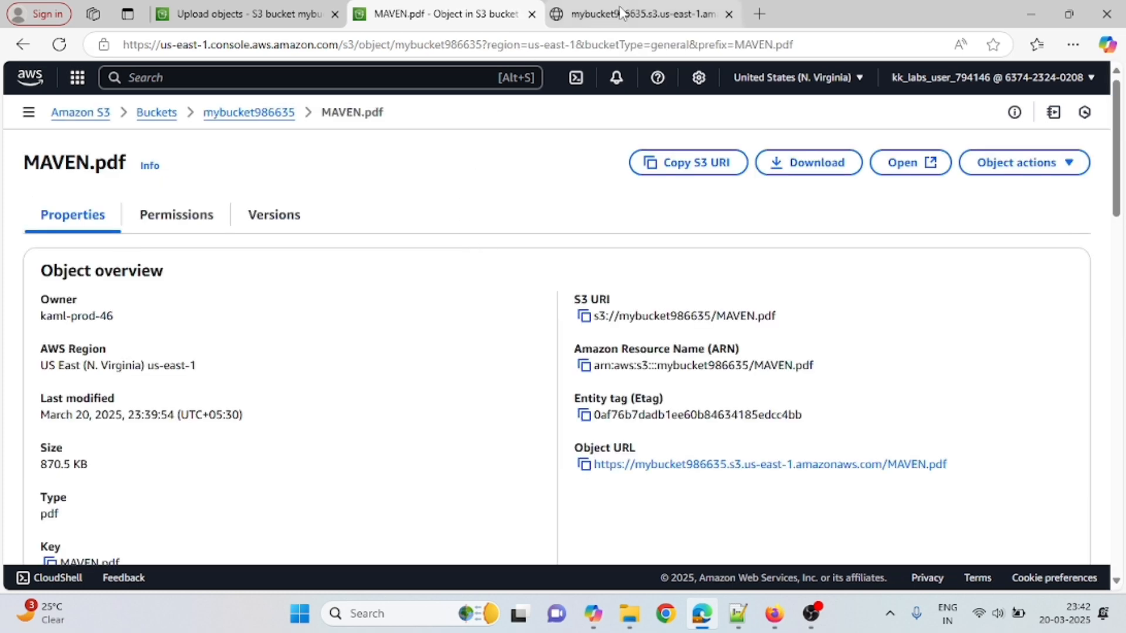
left_click(651, 14)
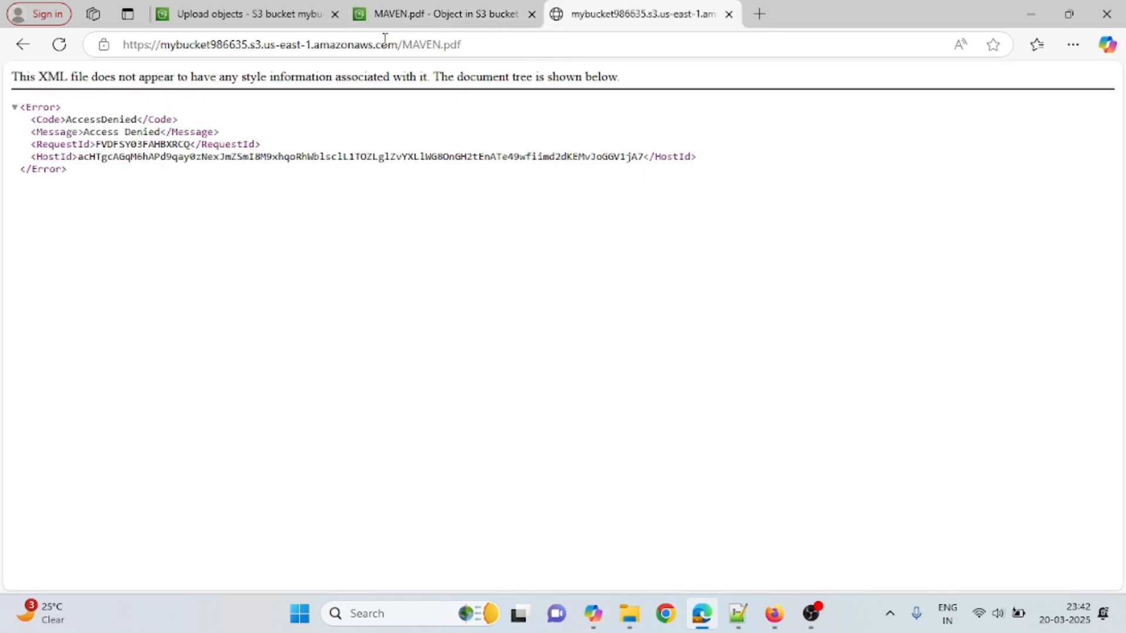
left_click(60, 48)
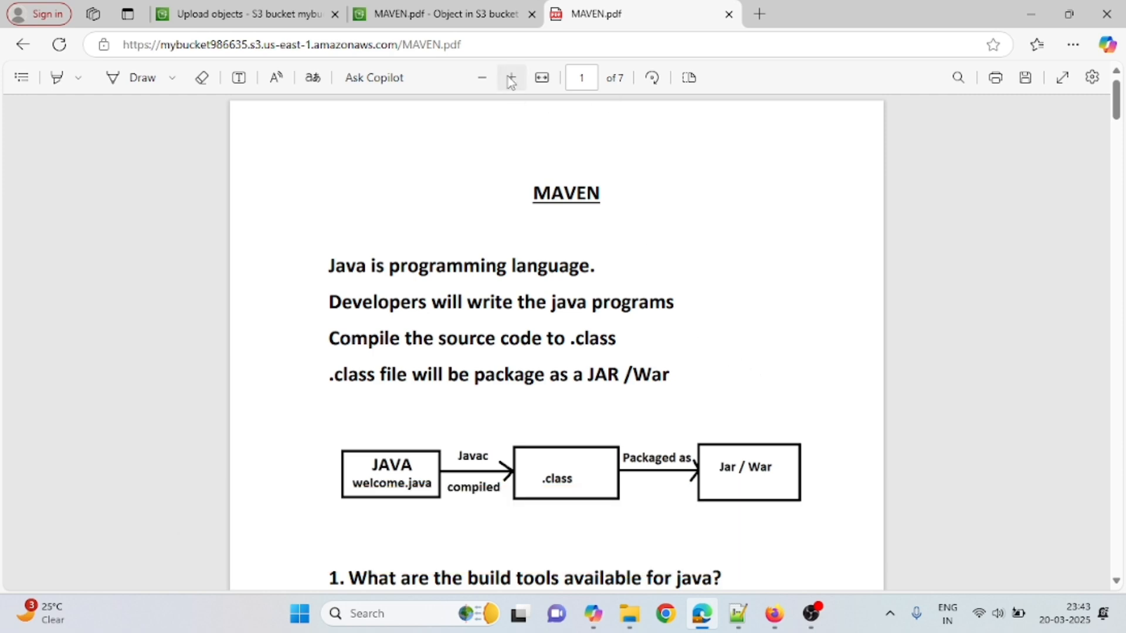
- Return from the upload results to mybucket986635's objects and delete MAVEN.pdf, entering "permanently delete" as confirmation
left_click(289, 21)
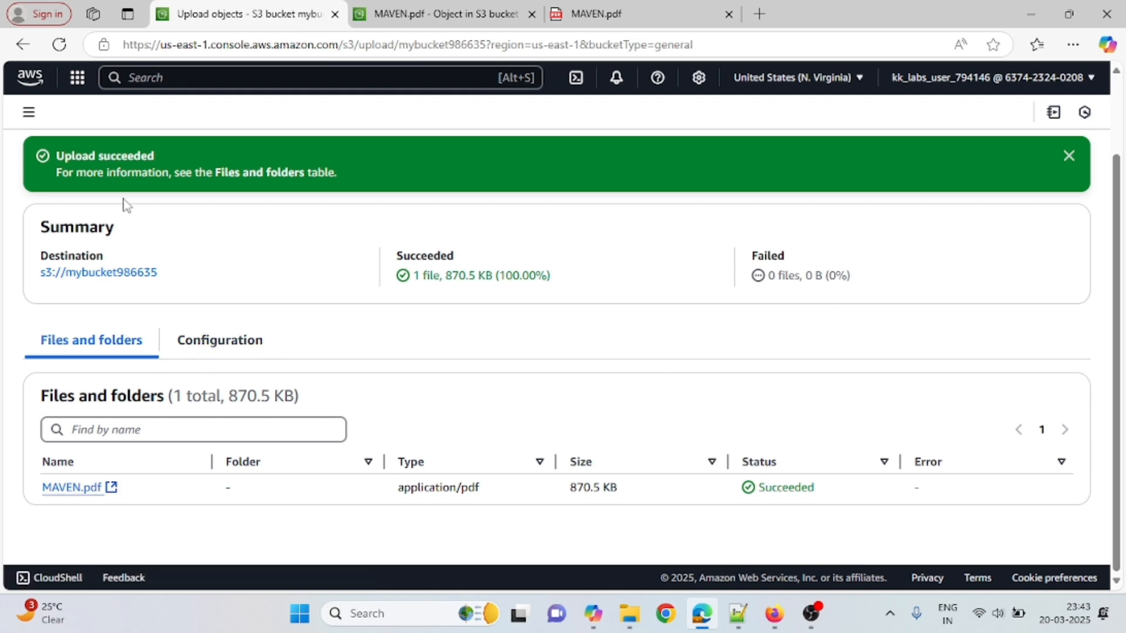
left_click(23, 44)
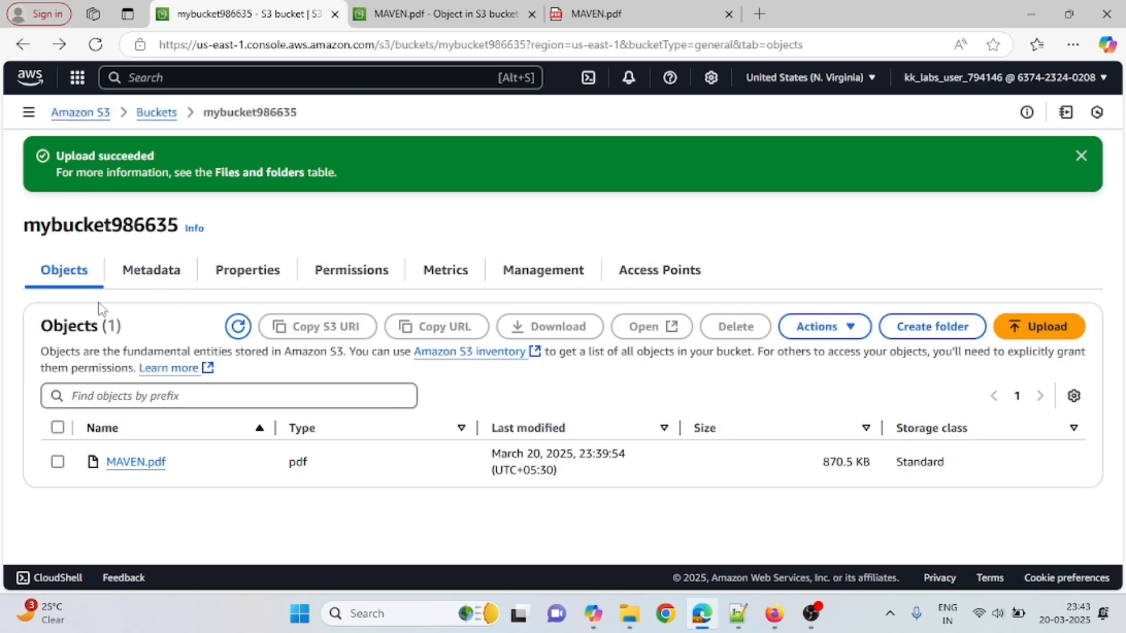
left_click(57, 463)
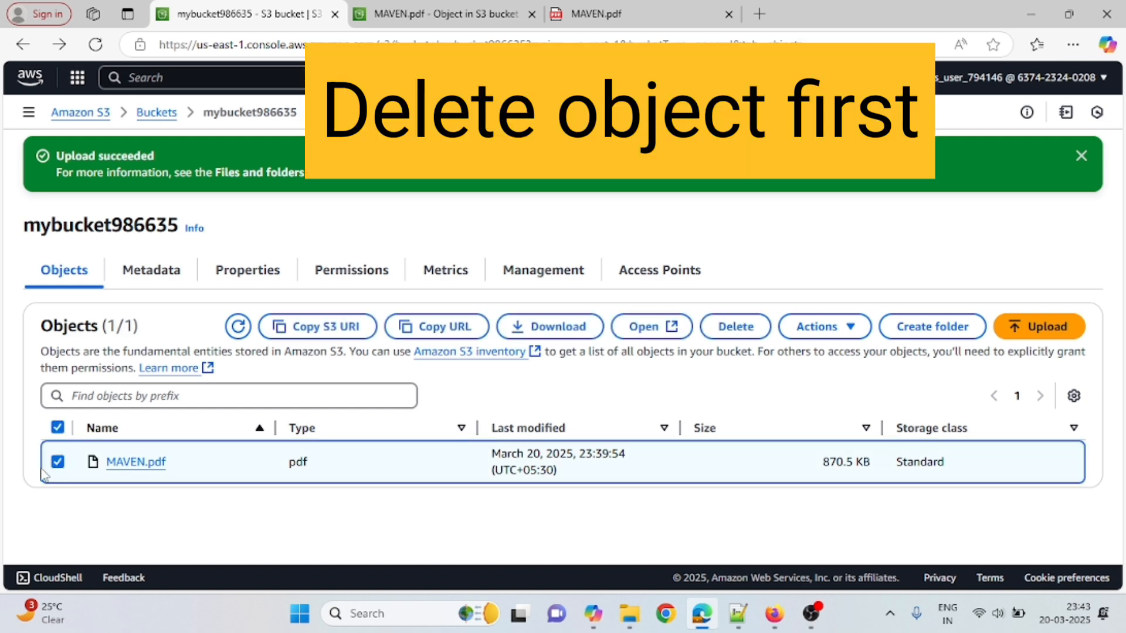
left_click(741, 328)
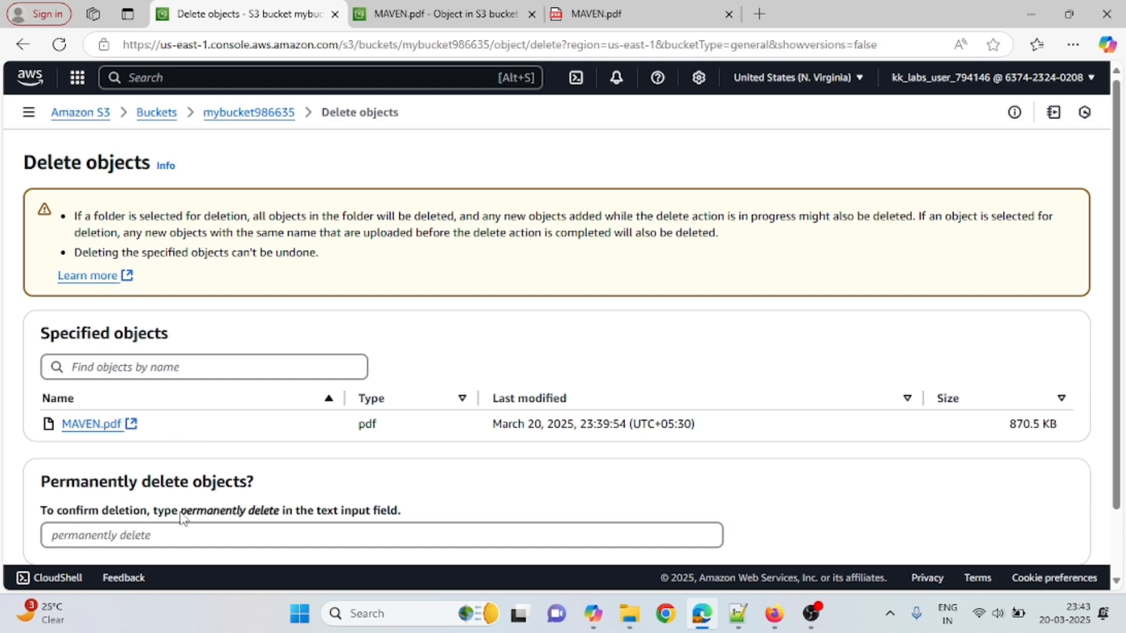
left_click_drag(180, 516, 281, 522)
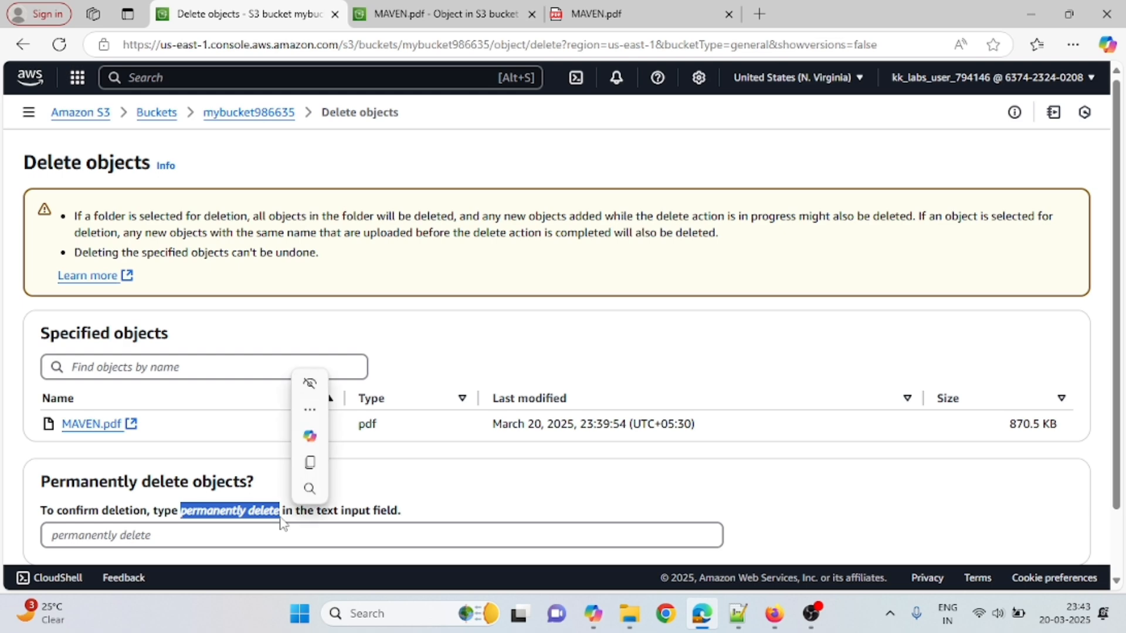
key("ctrl+c")
left_click(208, 536)
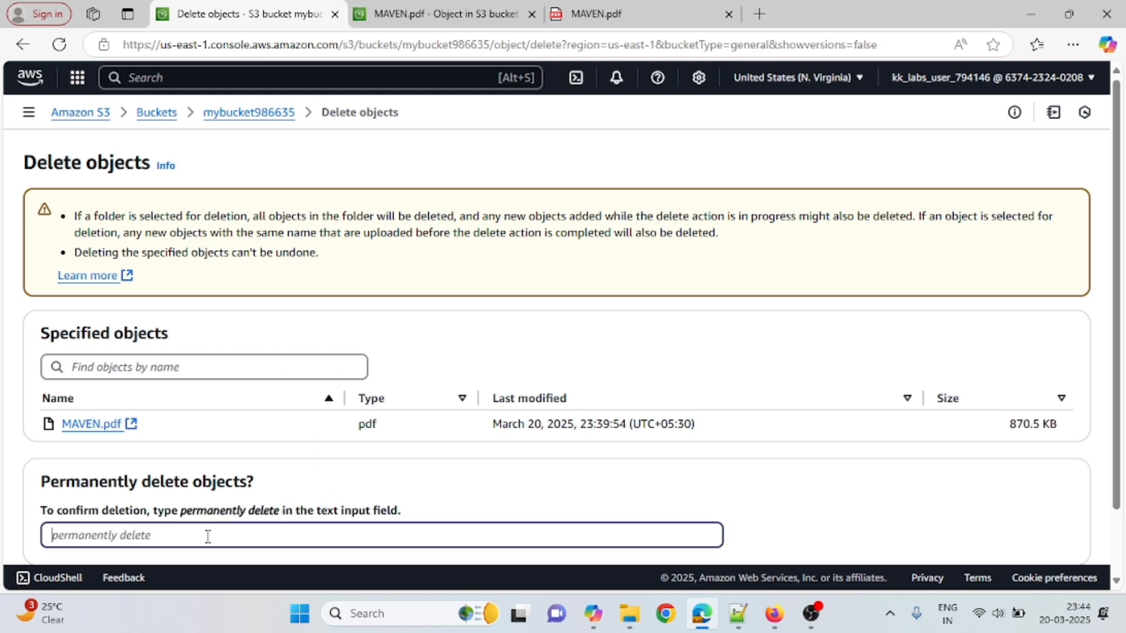
key("ctrl+v")
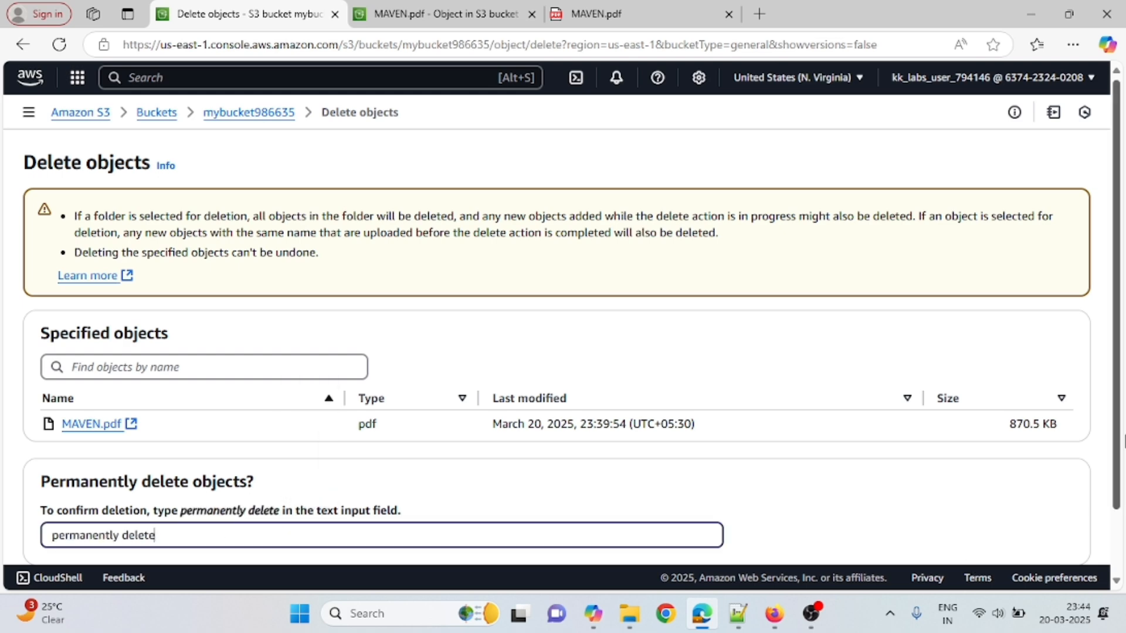
scroll(1121, 442, "down", 2)
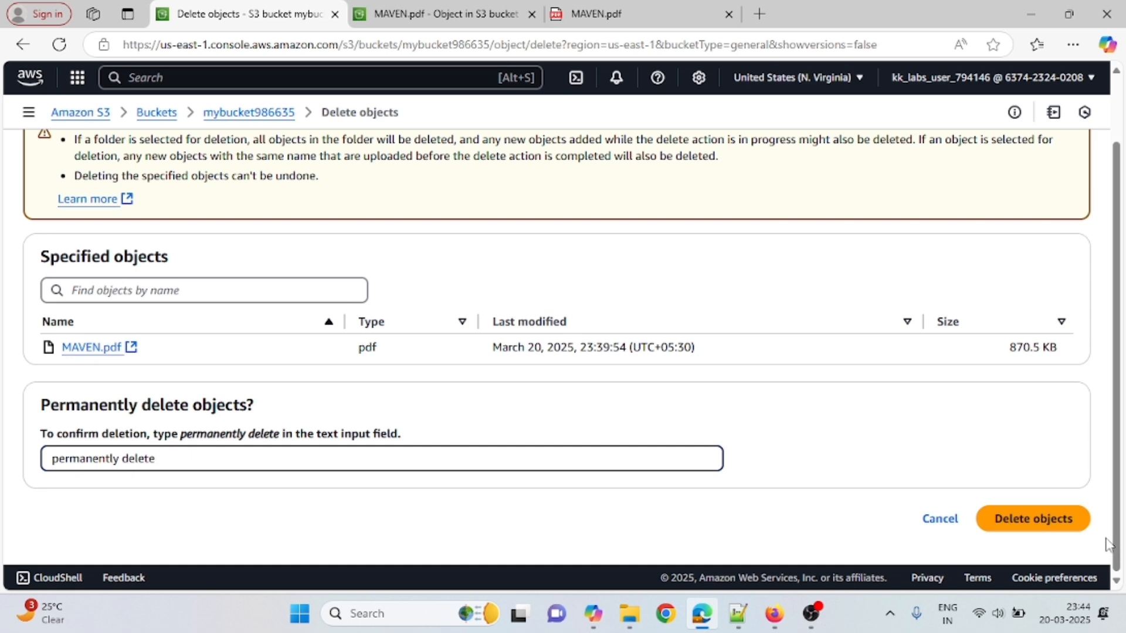
left_click(1048, 520)
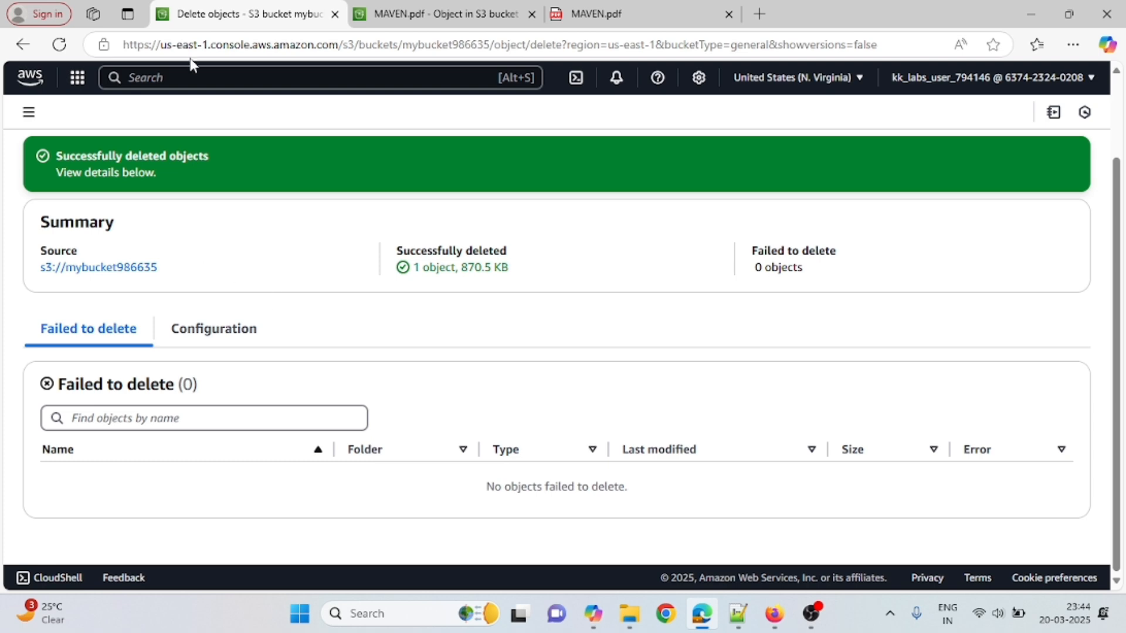
- Go back to the bucket list and delete the emptied bucket, entering its name mybucket986635 as confirmation
left_click(19, 50)
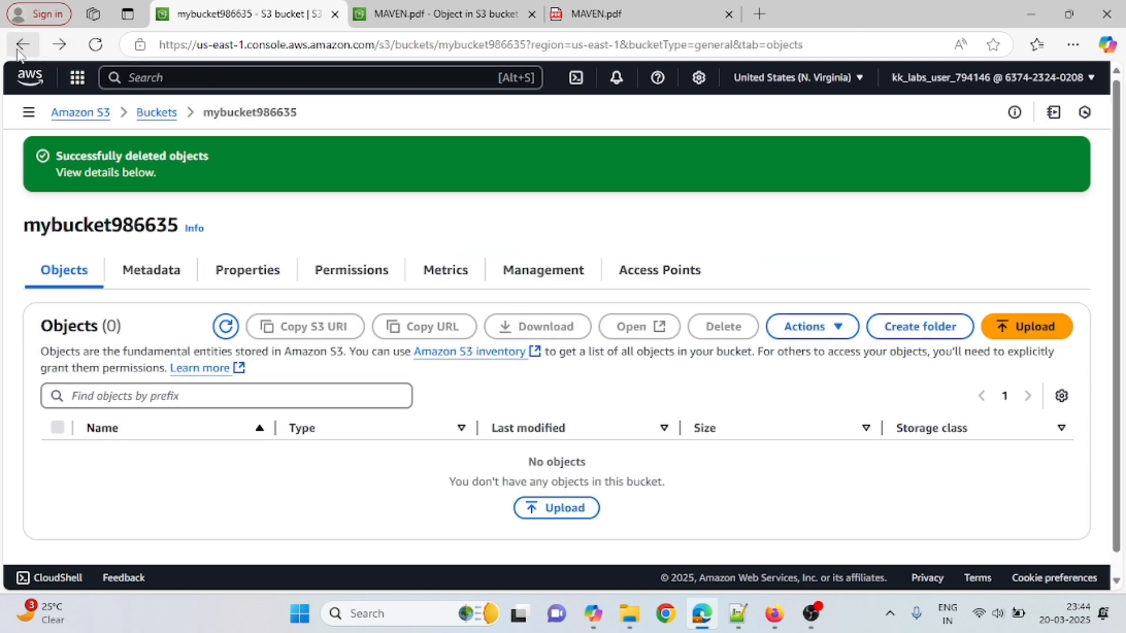
left_click(21, 47)
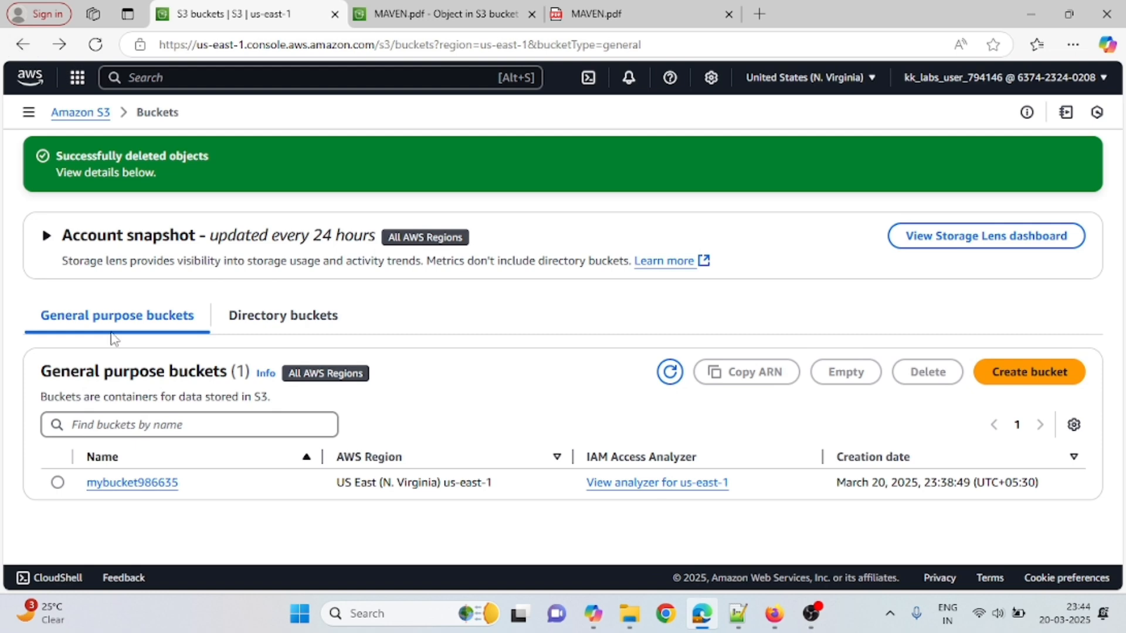
left_click(57, 483)
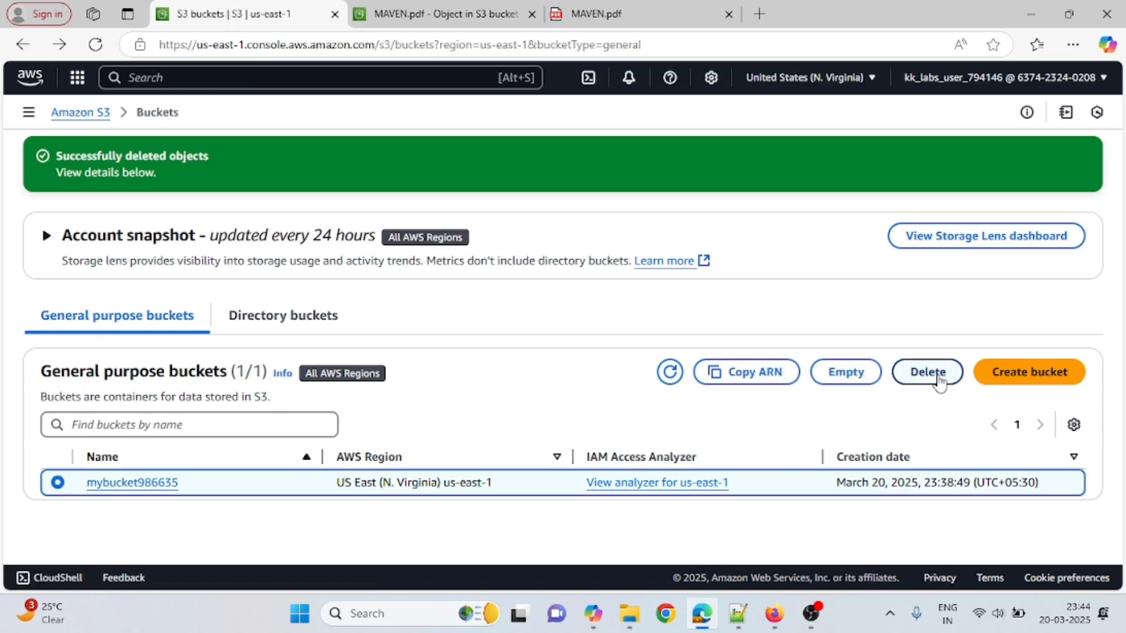
left_click(937, 378)
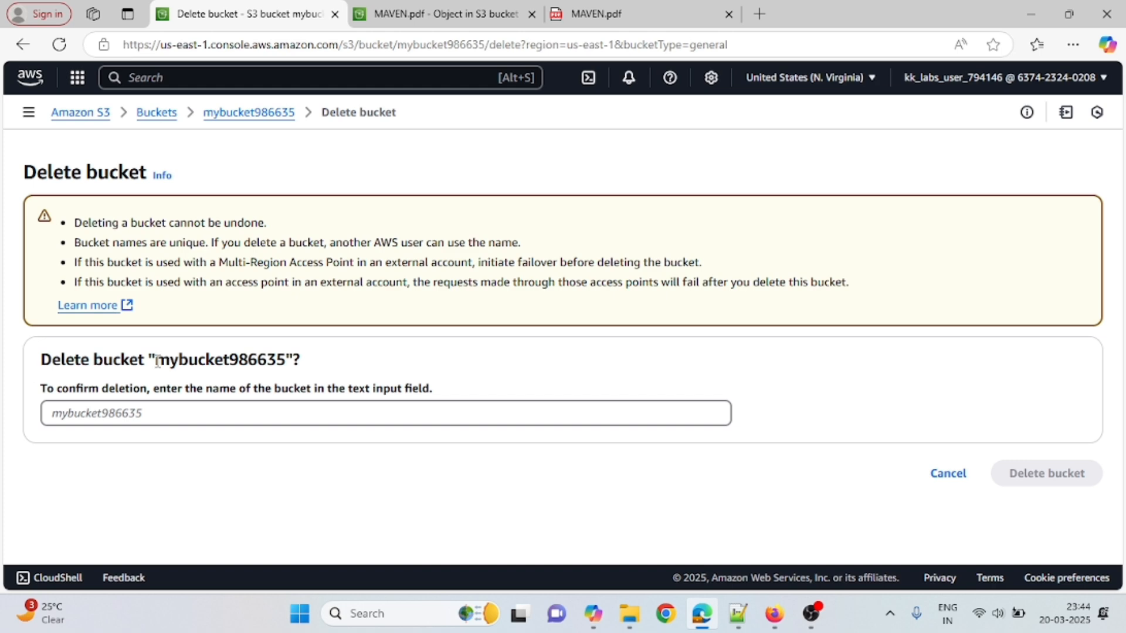
left_click_drag(157, 360, 285, 372)
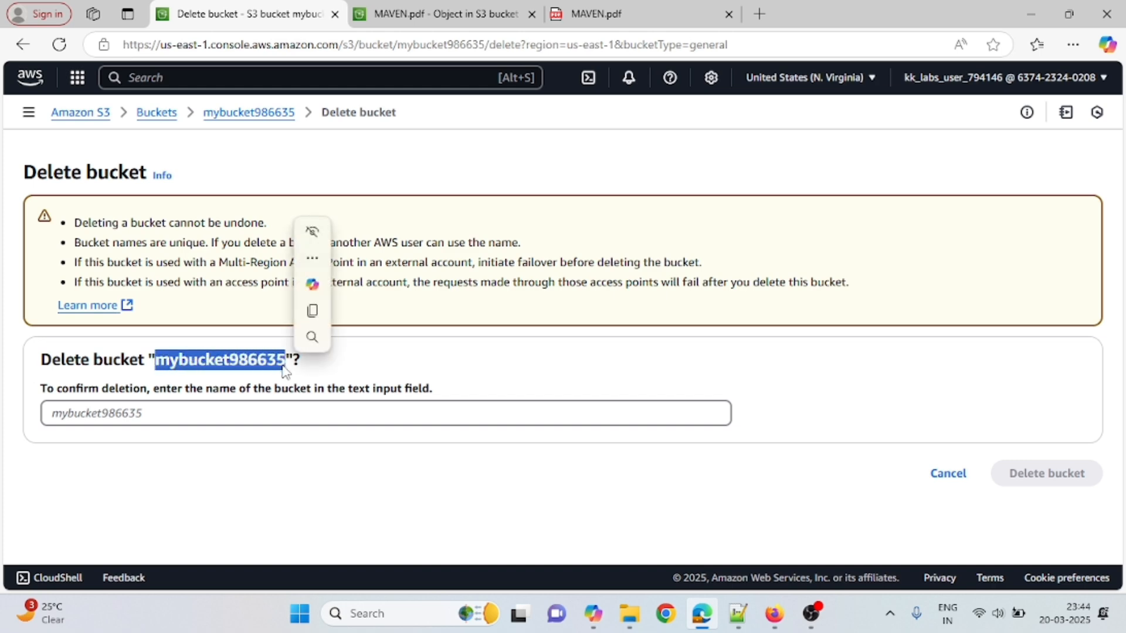
key("ctrl+c")
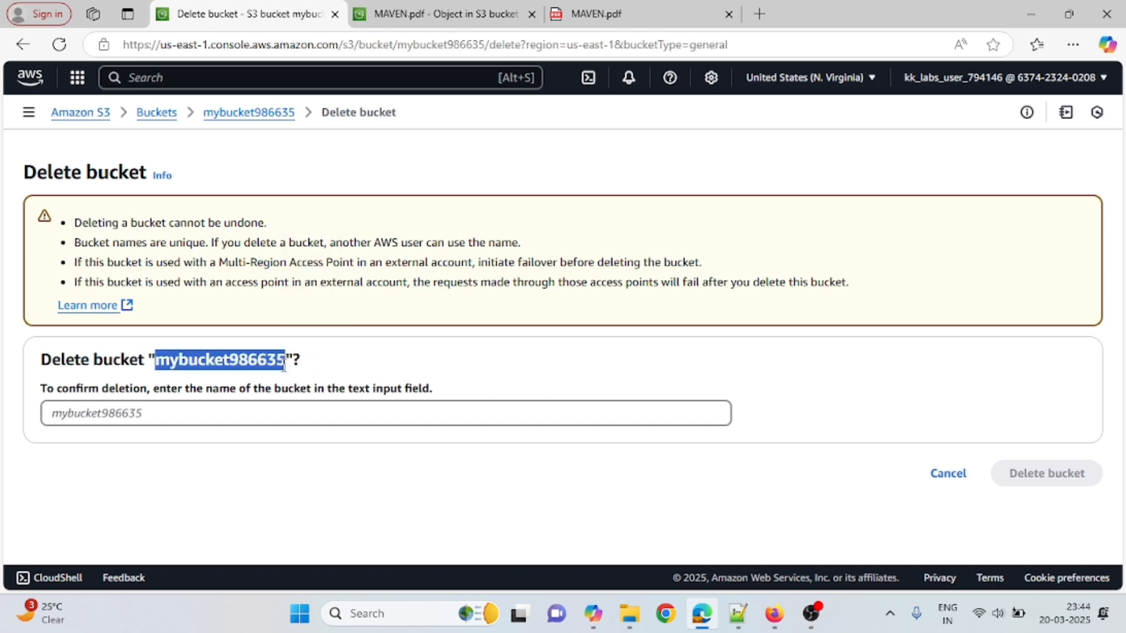
left_click(117, 417)
key("ctrl+v")
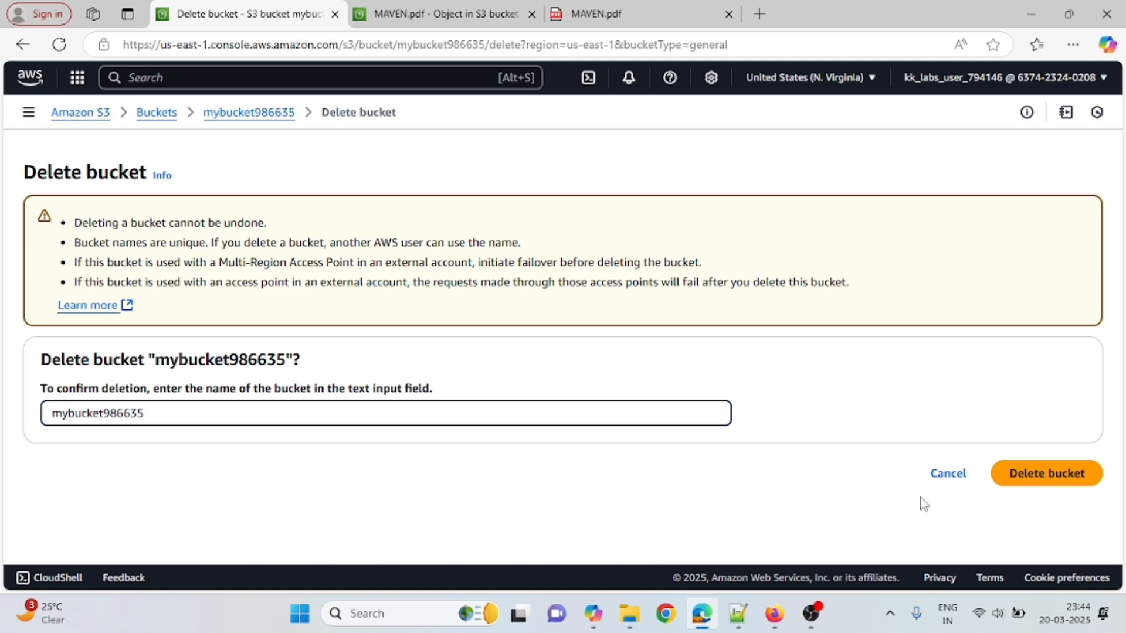
left_click(1048, 477)
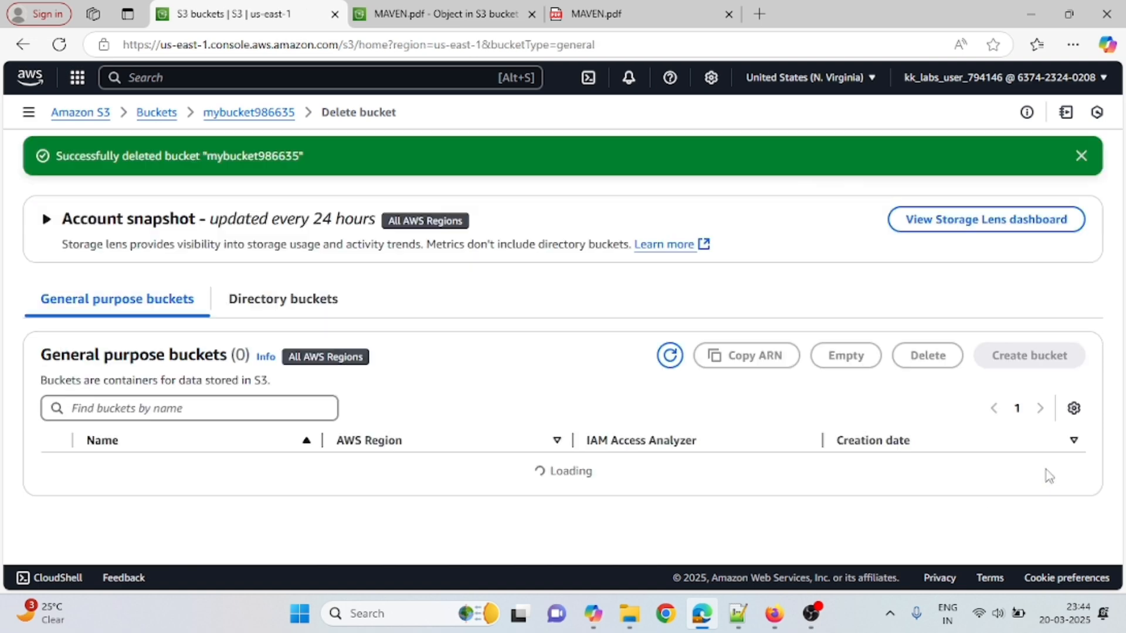